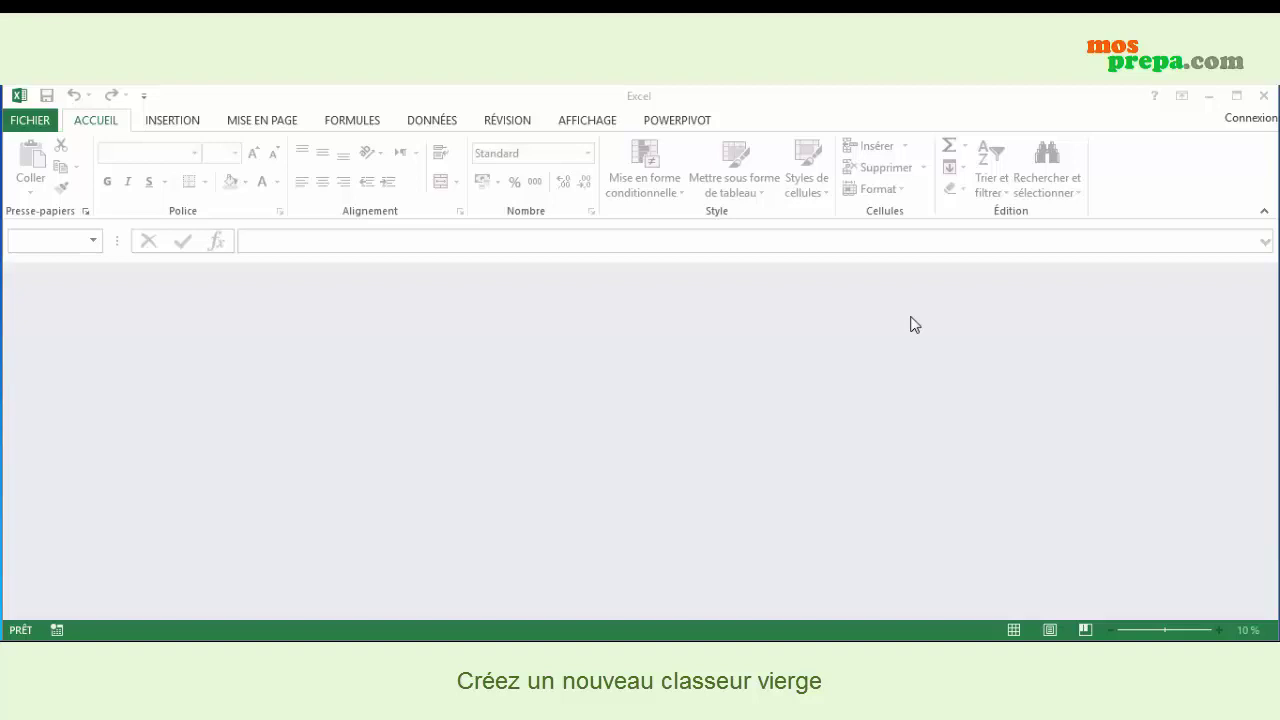
Step: Create a new blank workbook
left_click(30, 120)
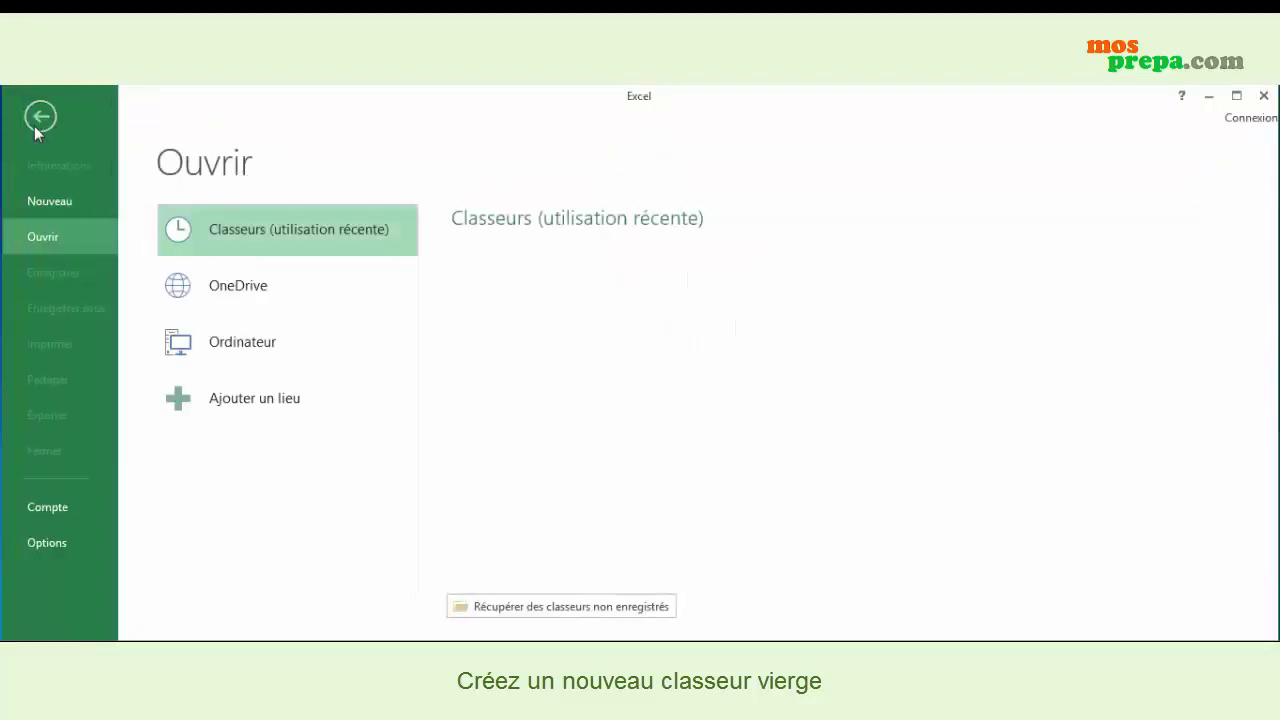
left_click(55, 208)
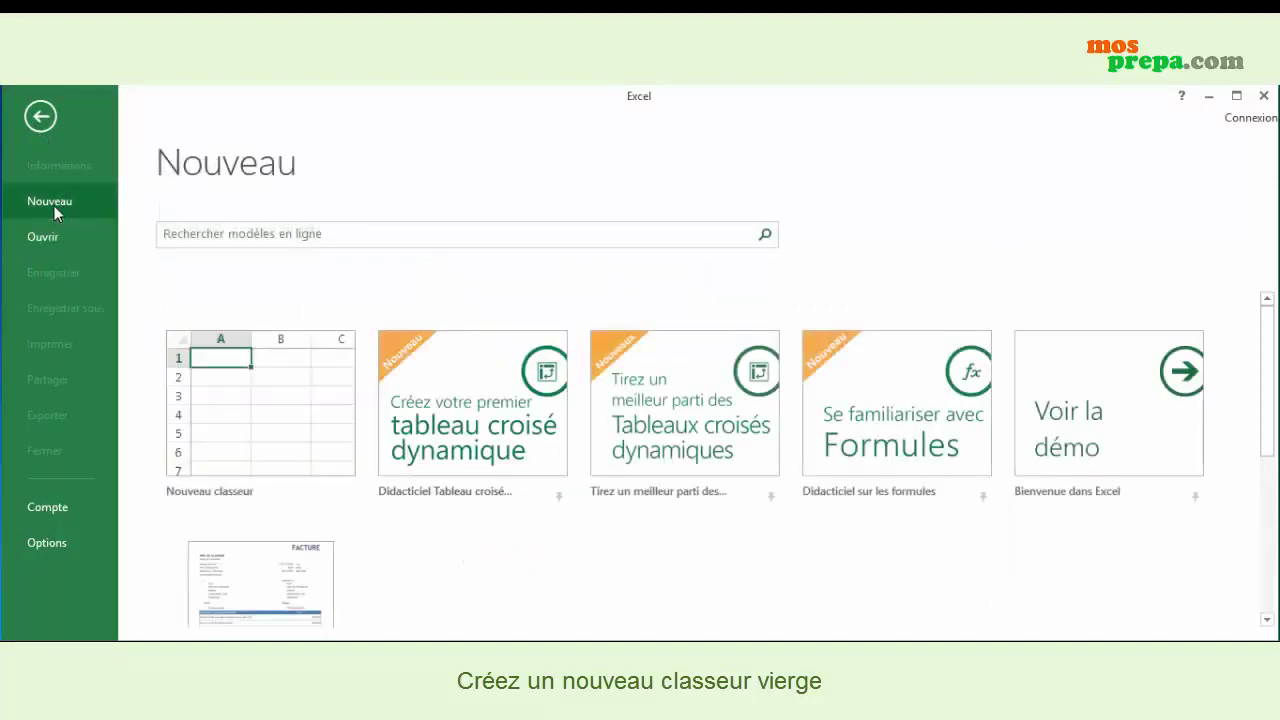
left_click(265, 413)
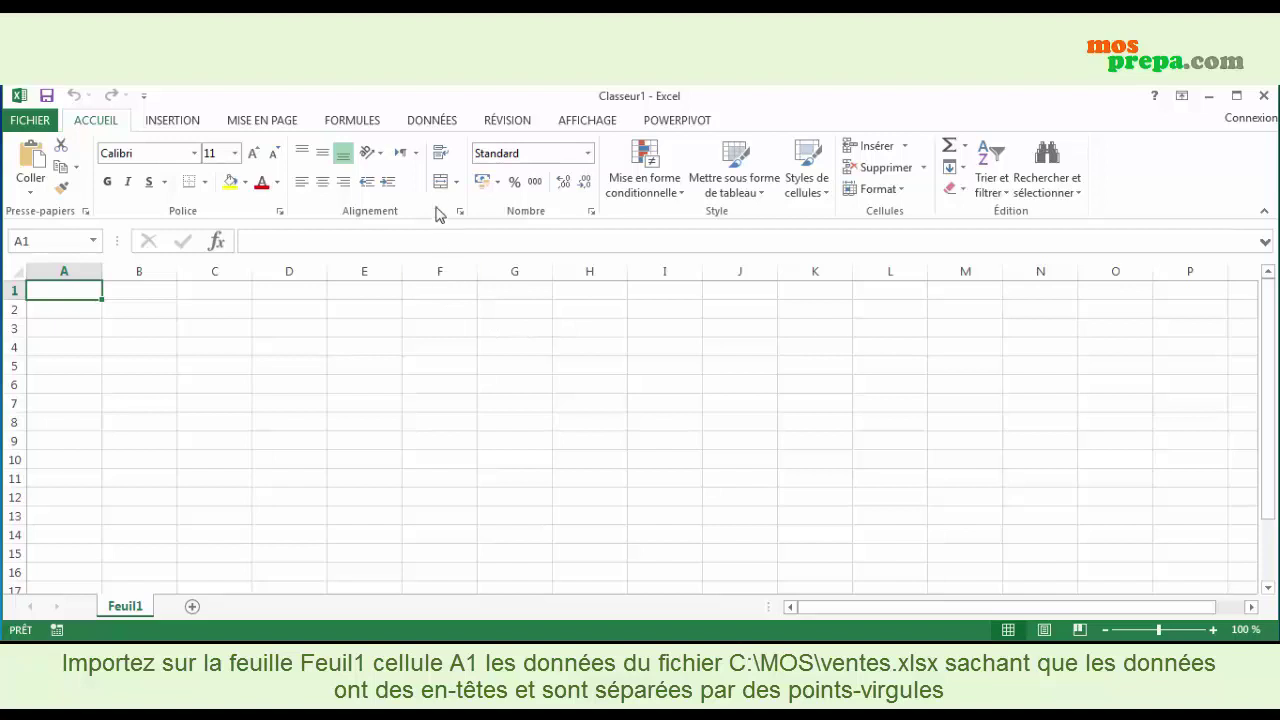
Step: Start a text file import of venteMateriel.txt from the C:\MOS folder
left_click(440, 122)
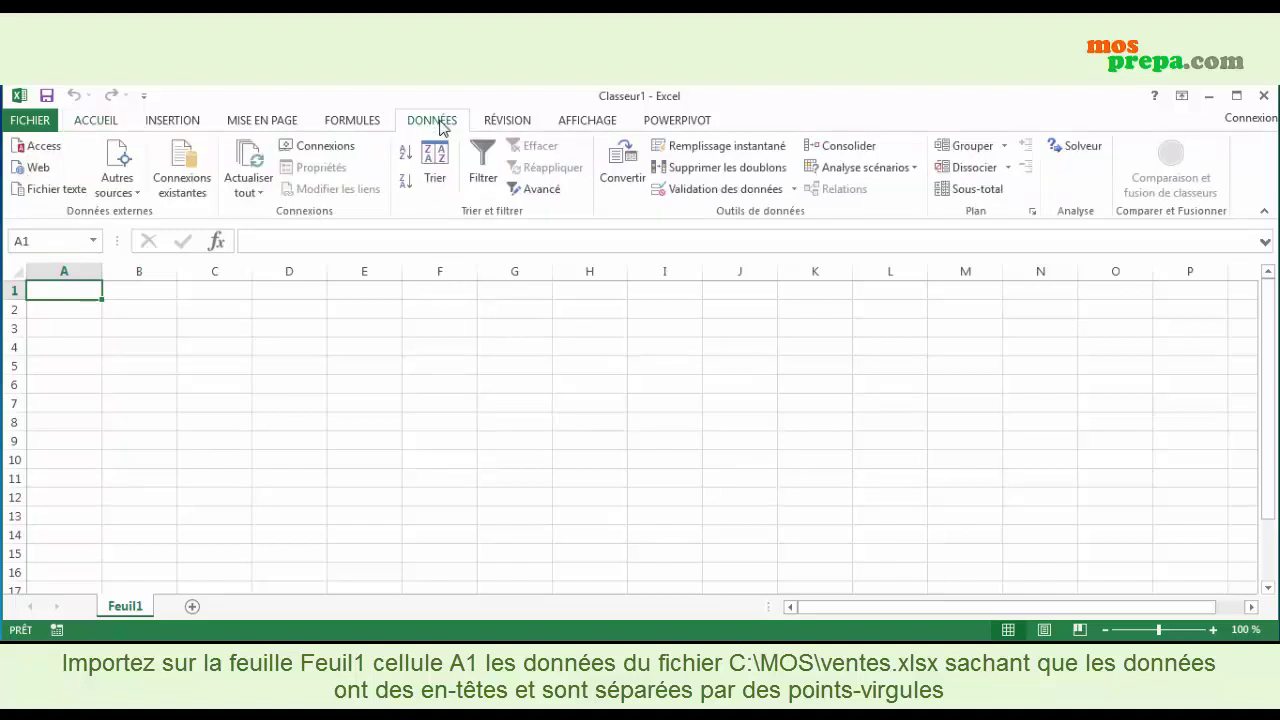
left_click(52, 197)
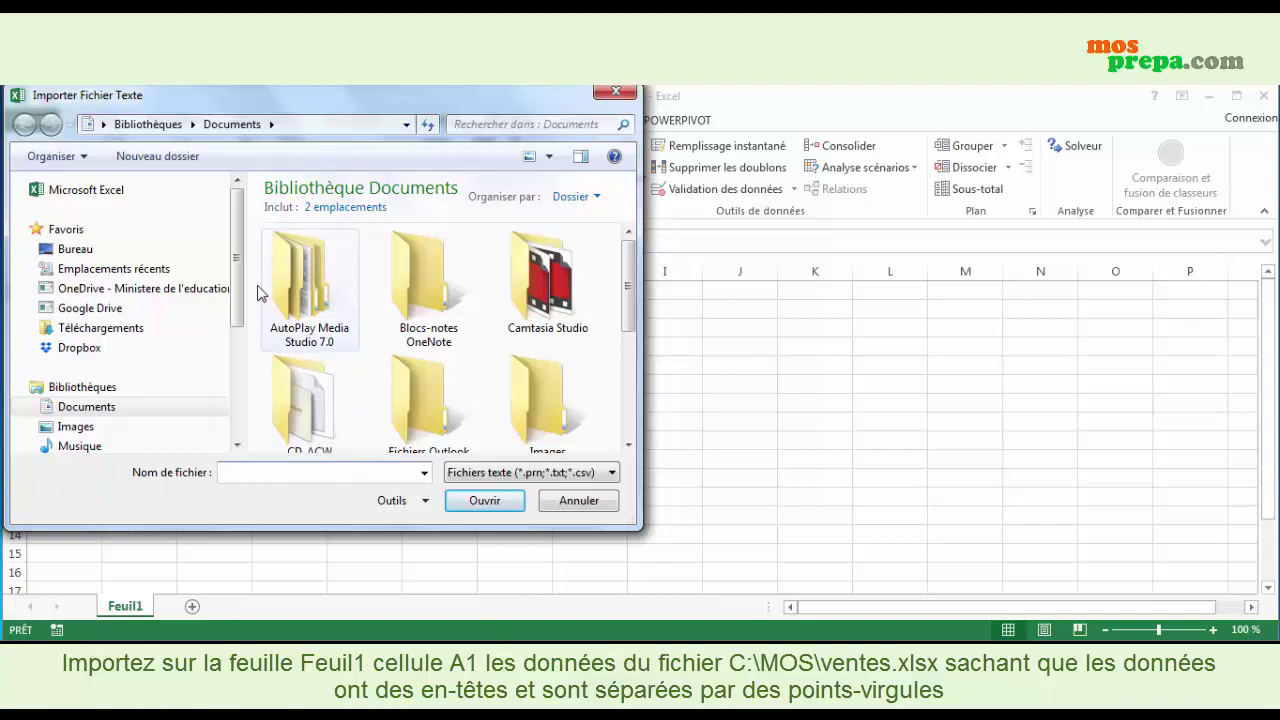
left_click_drag(238, 290, 231, 372)
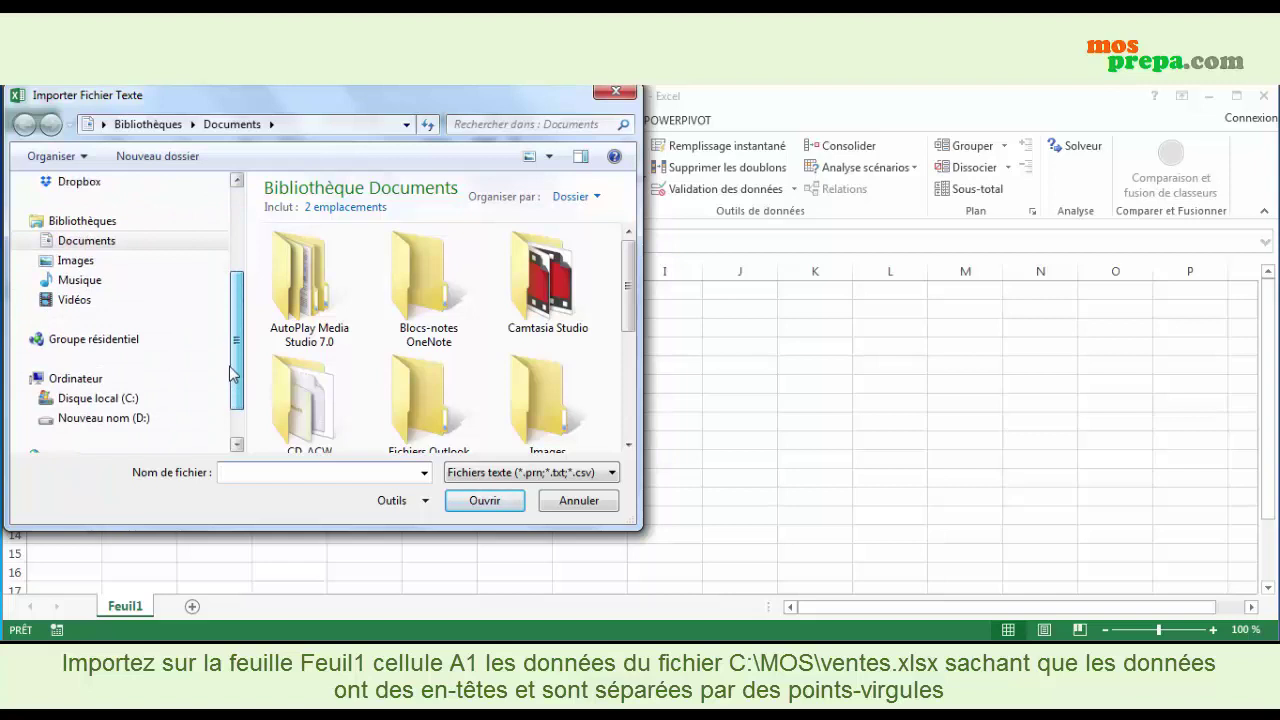
left_click(125, 398)
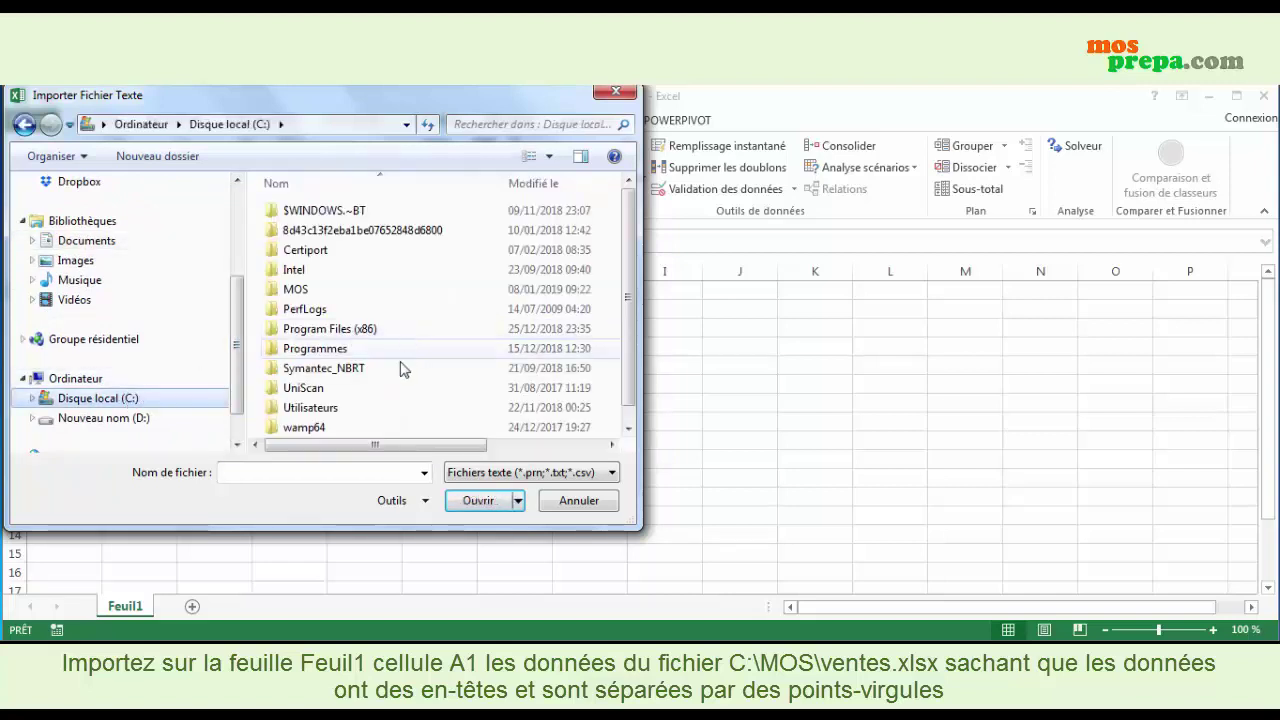
left_click(286, 293)
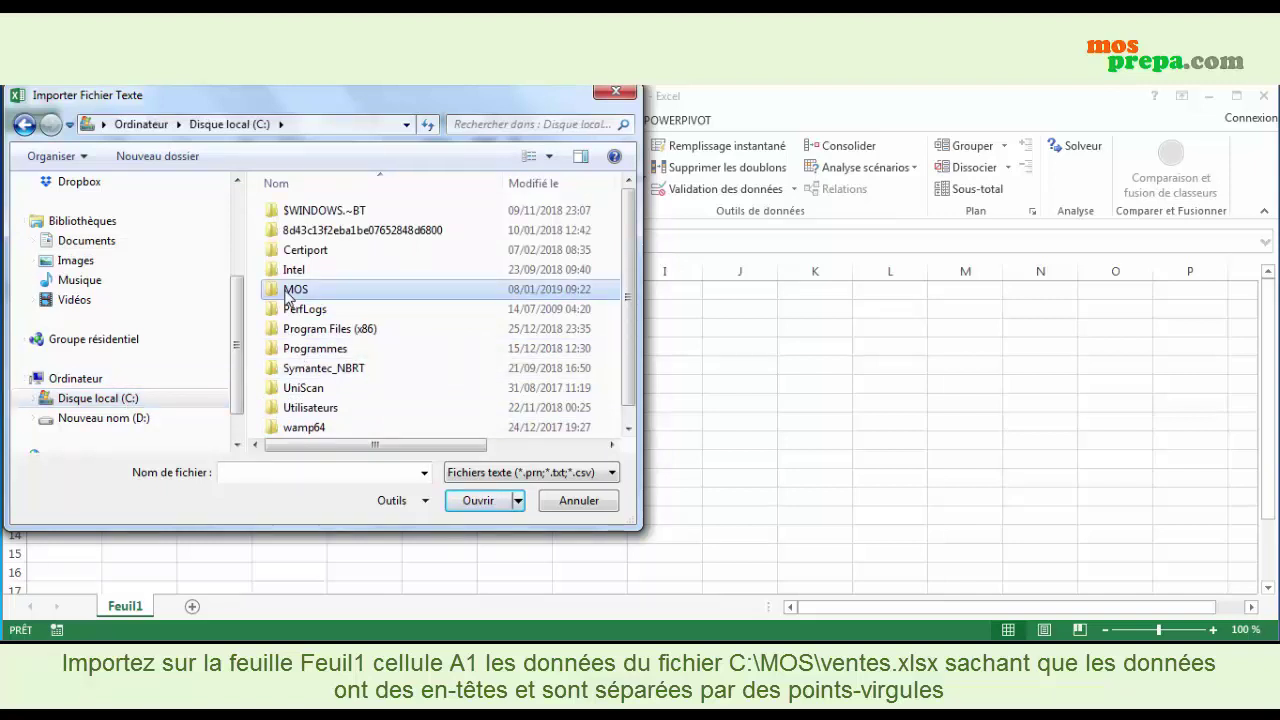
double_click(287, 292)
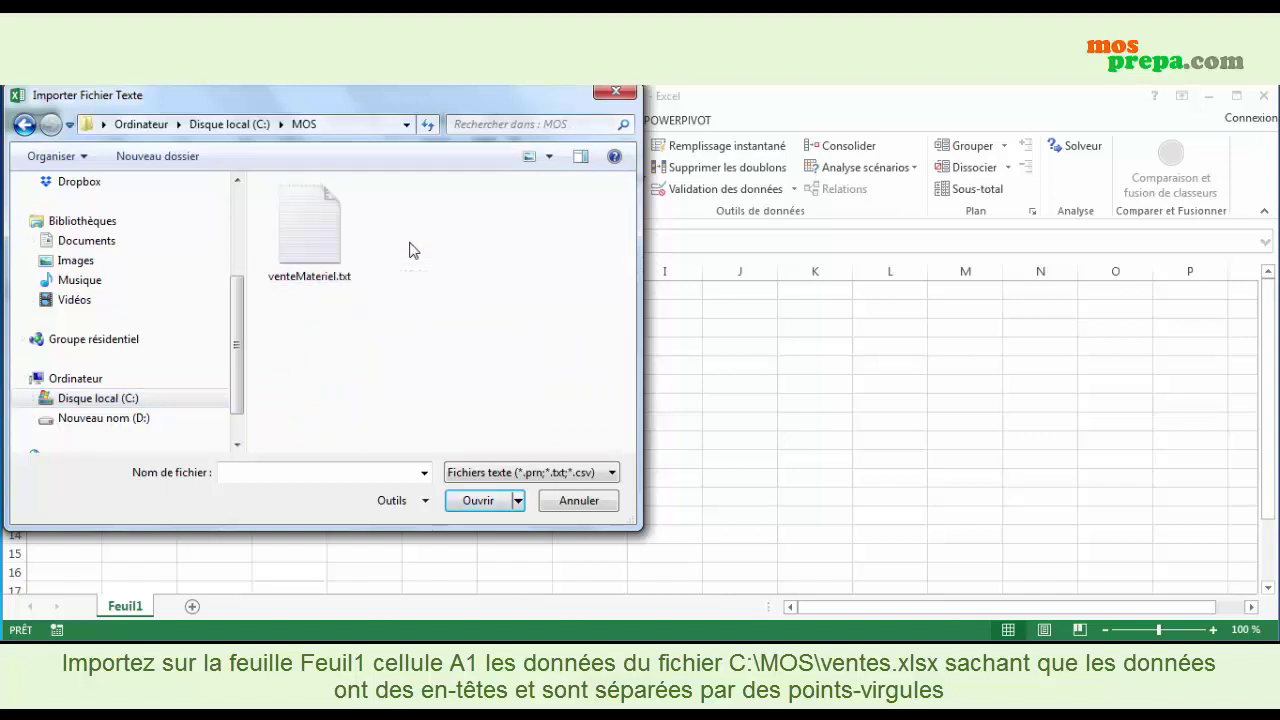
left_click(311, 254)
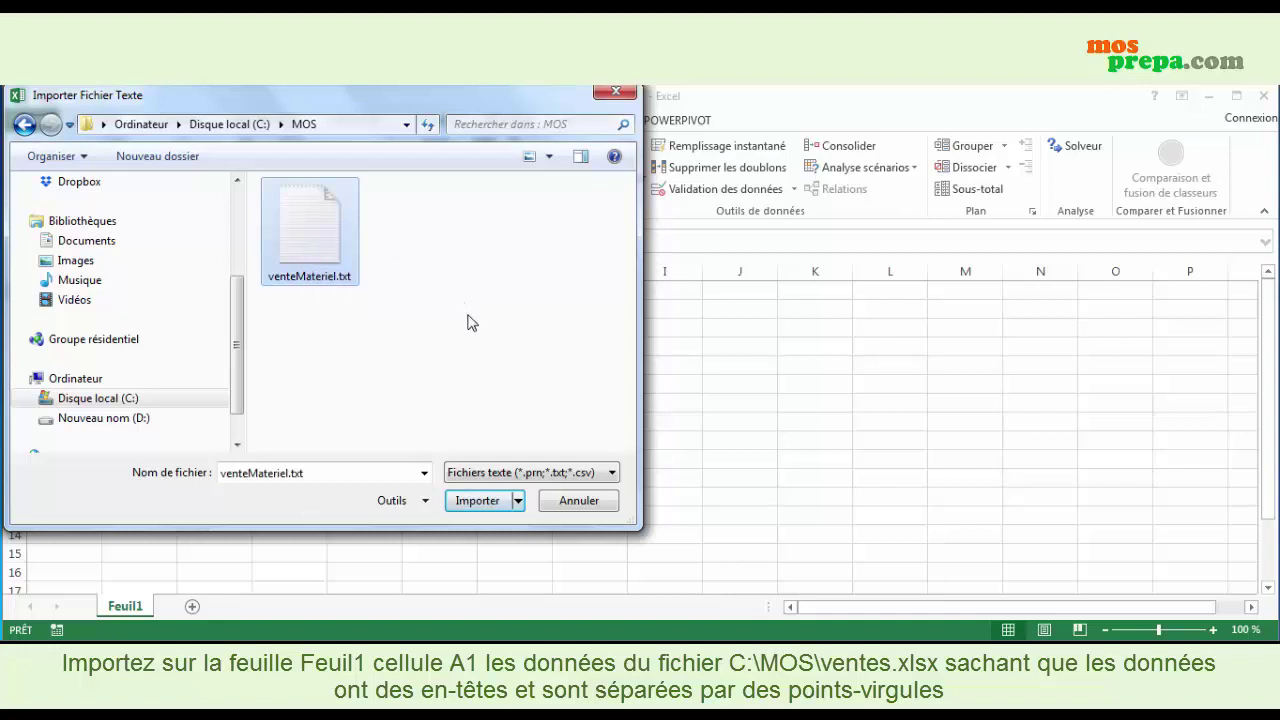
left_click(476, 503)
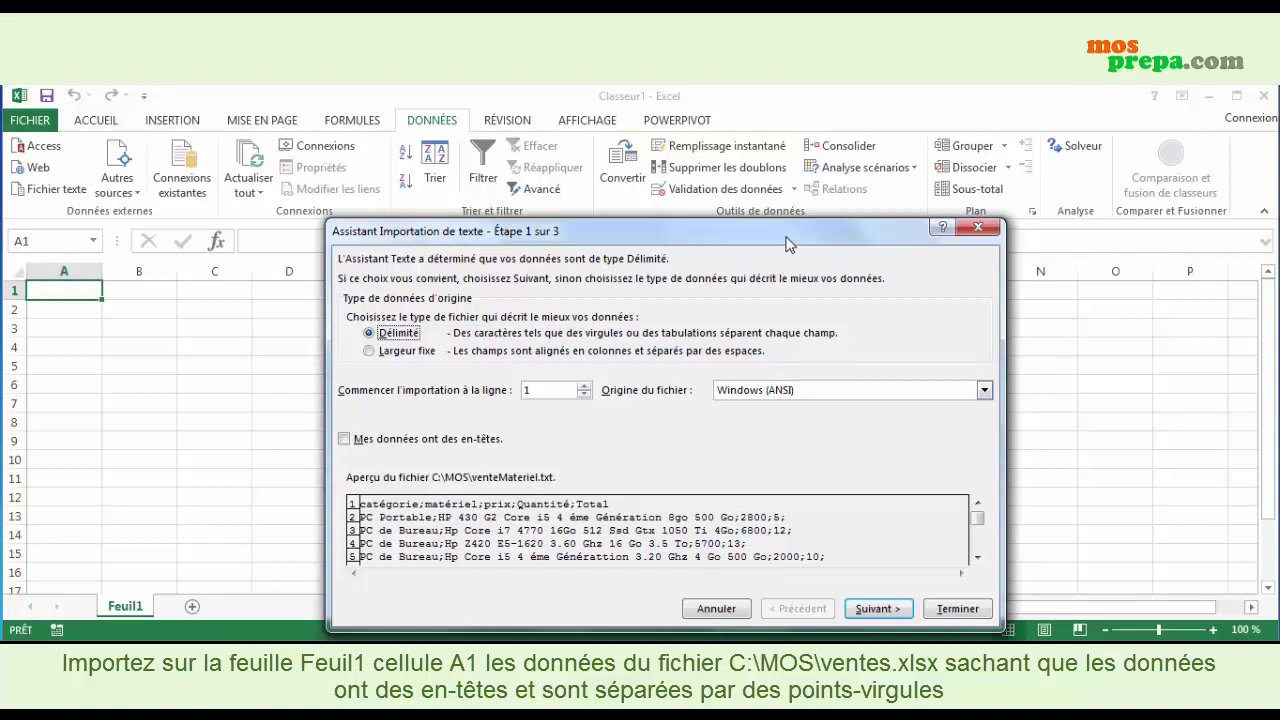
Step: Mark the imported text data as having headers and proceed to the separator settings
left_click_drag(787, 243, 786, 219)
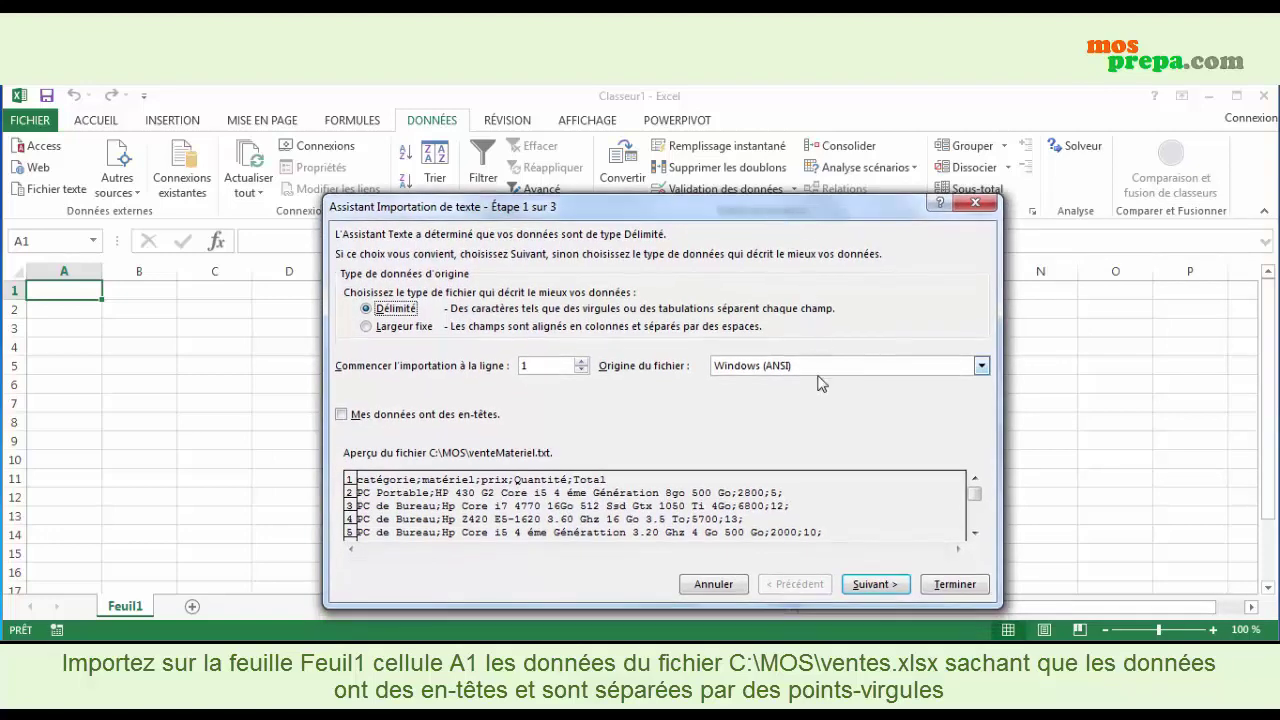
left_click(876, 585)
left_click(380, 424)
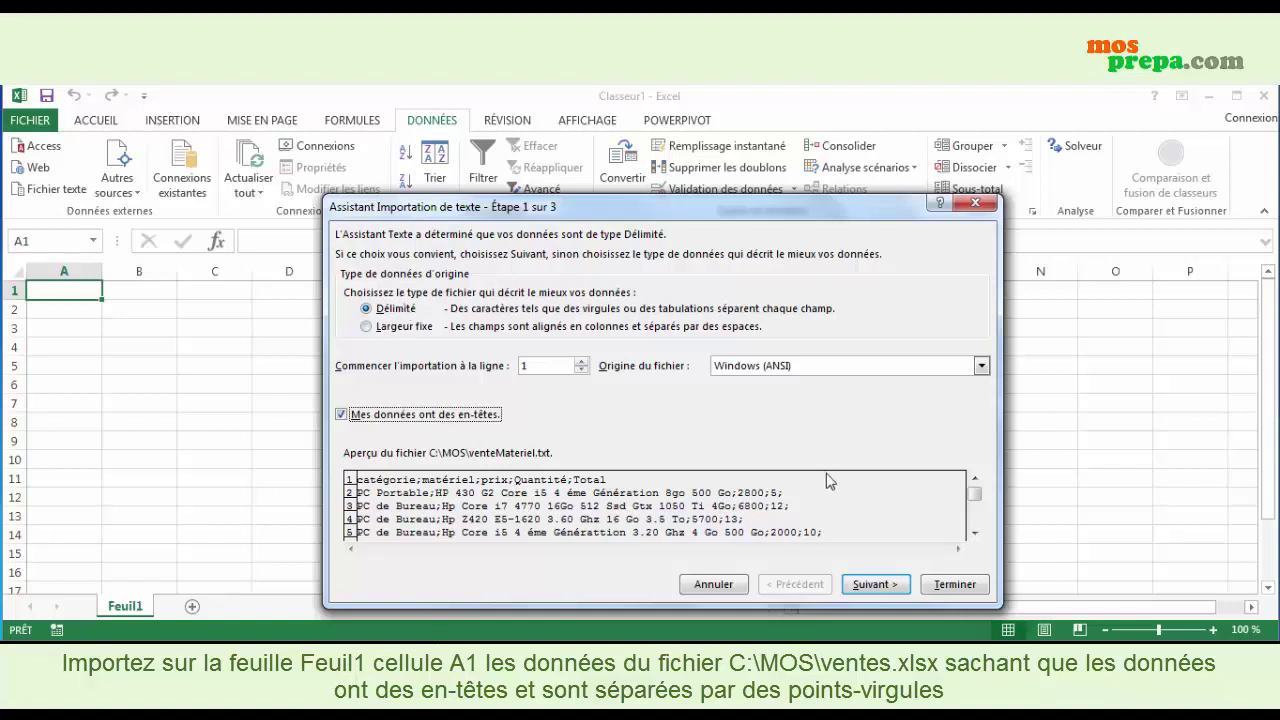
left_click(865, 590)
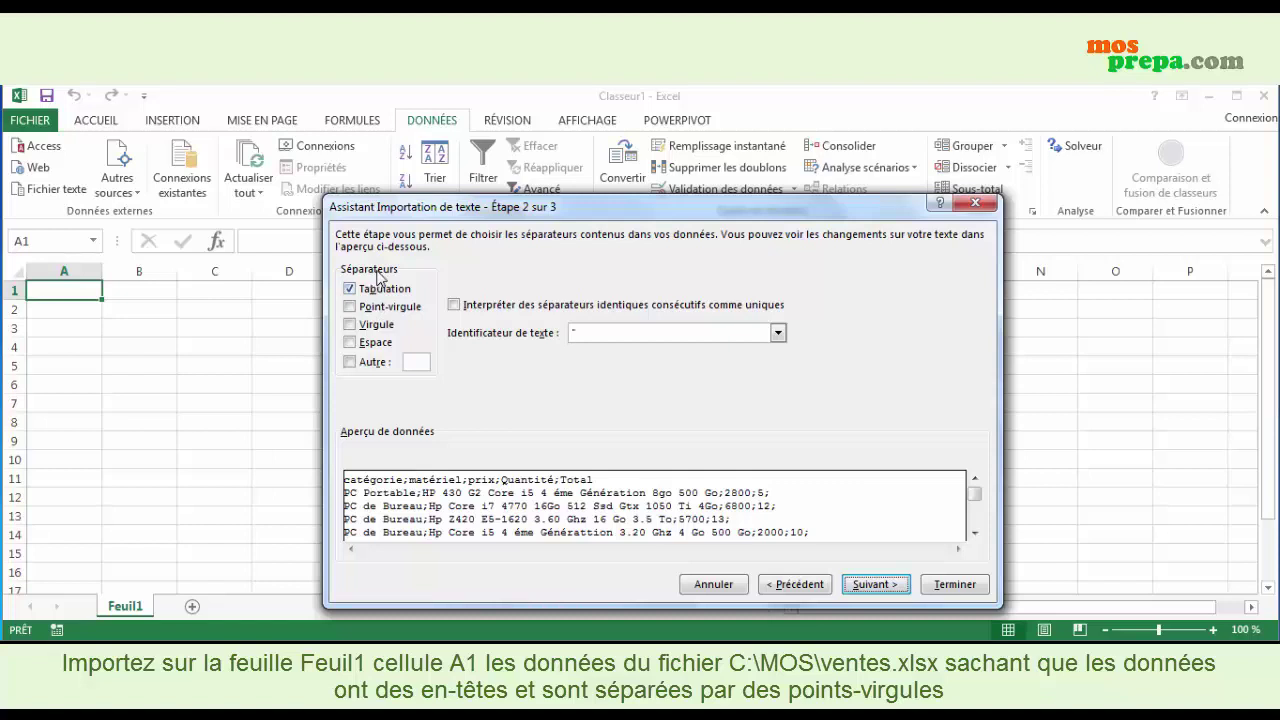
Step: Replace the tab separator with the semicolon and import the data into the existing worksheet at cell A1
left_click(366, 290)
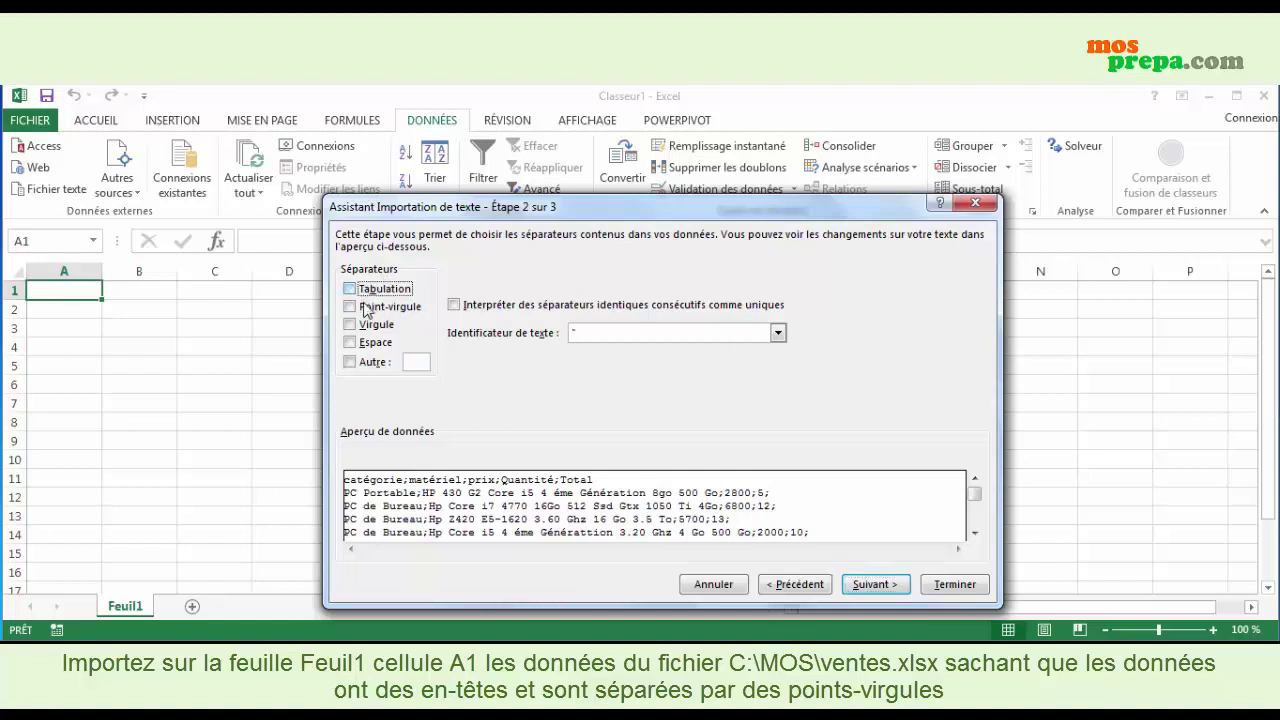
left_click(366, 312)
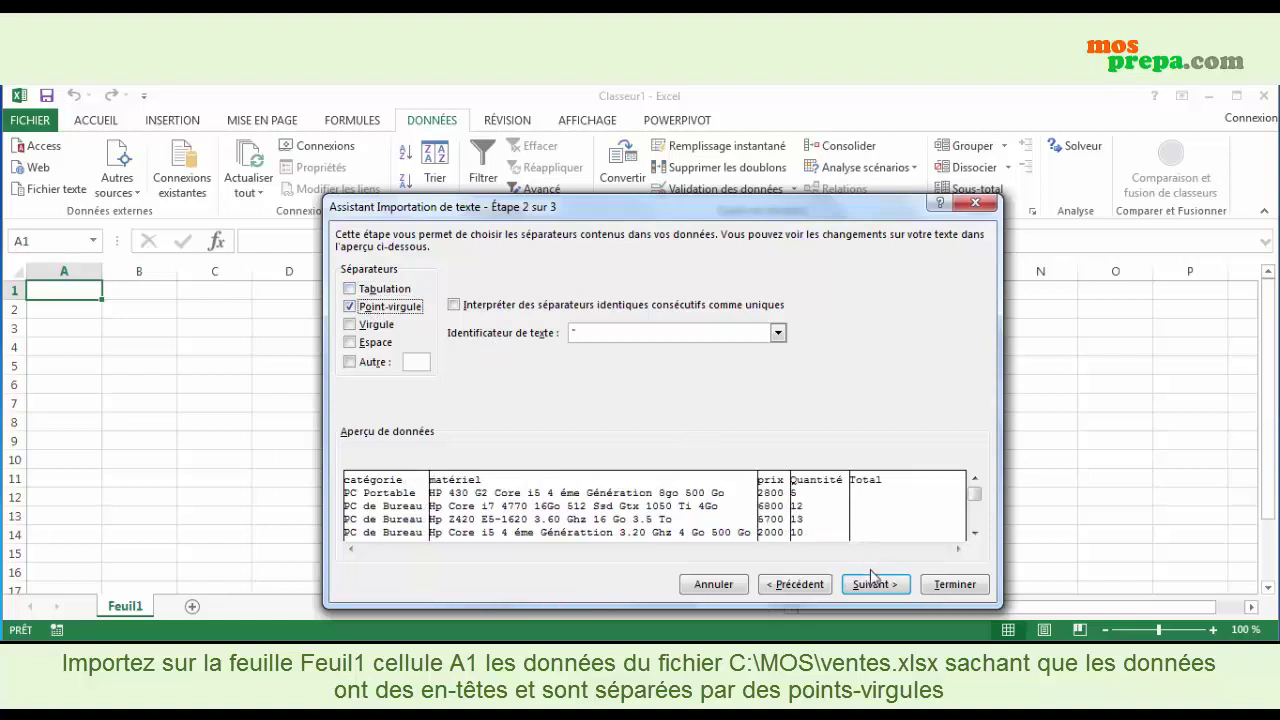
left_click(873, 589)
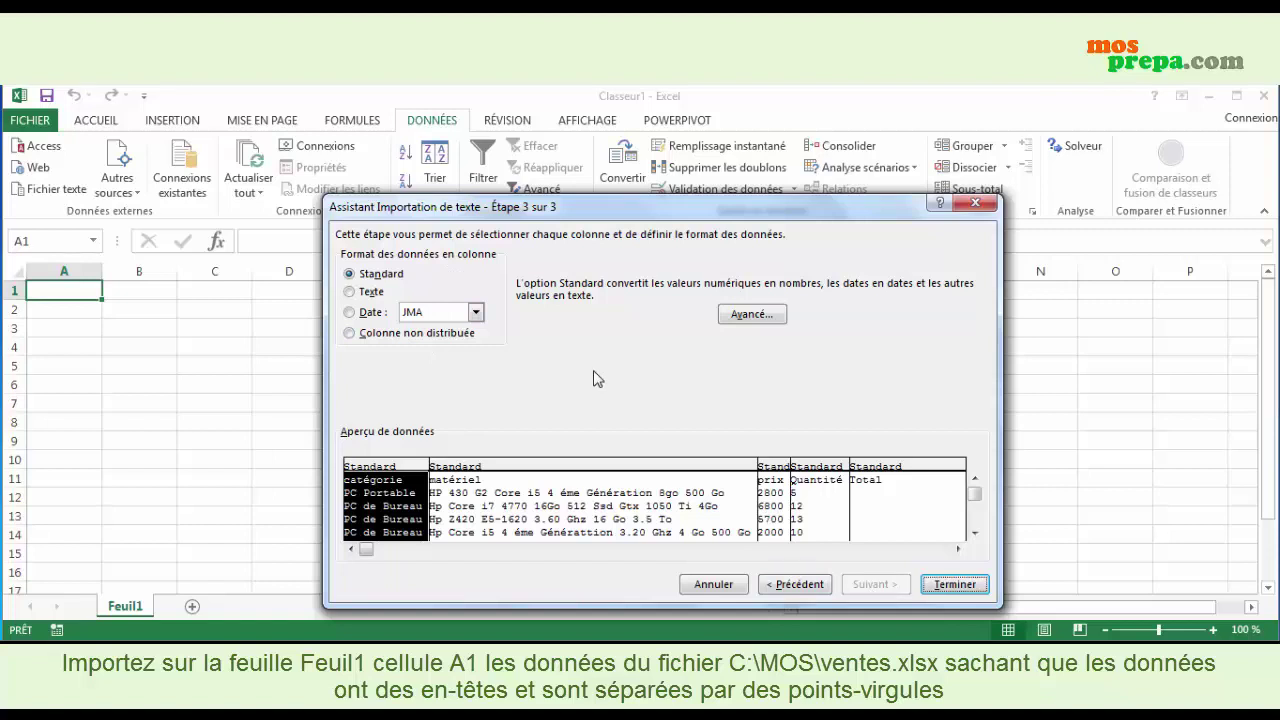
left_click(956, 588)
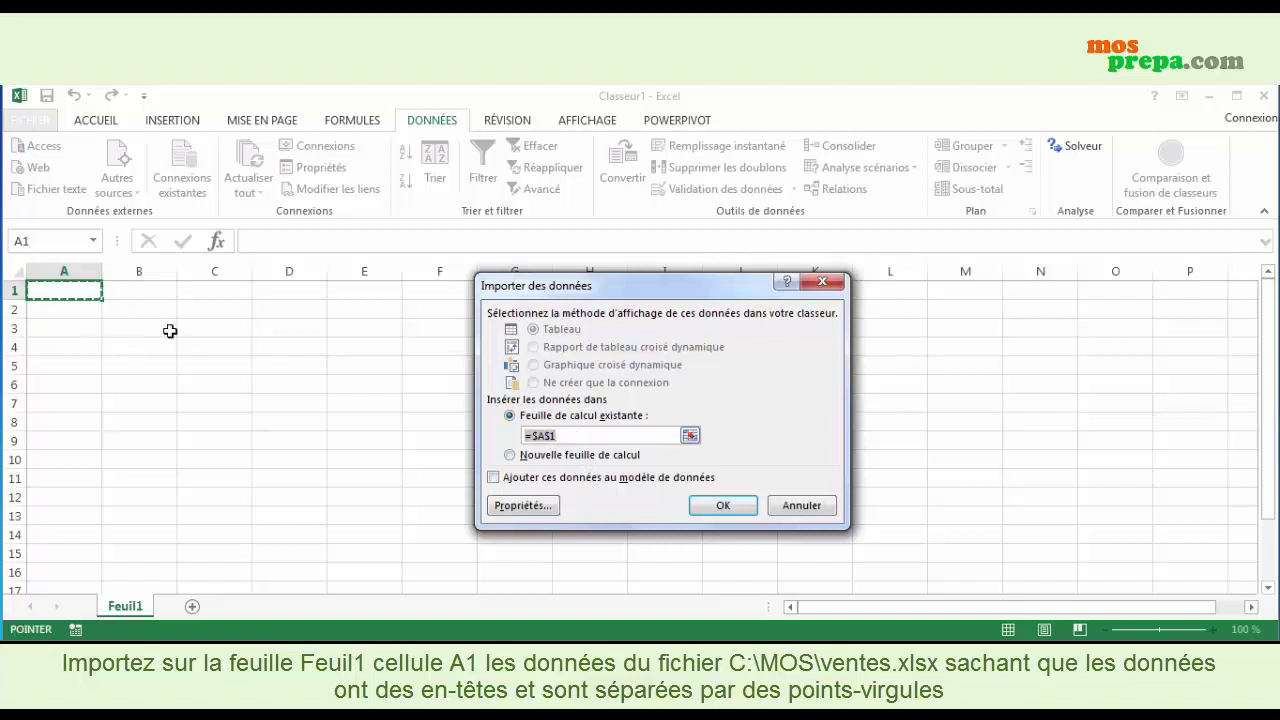
left_click(722, 508)
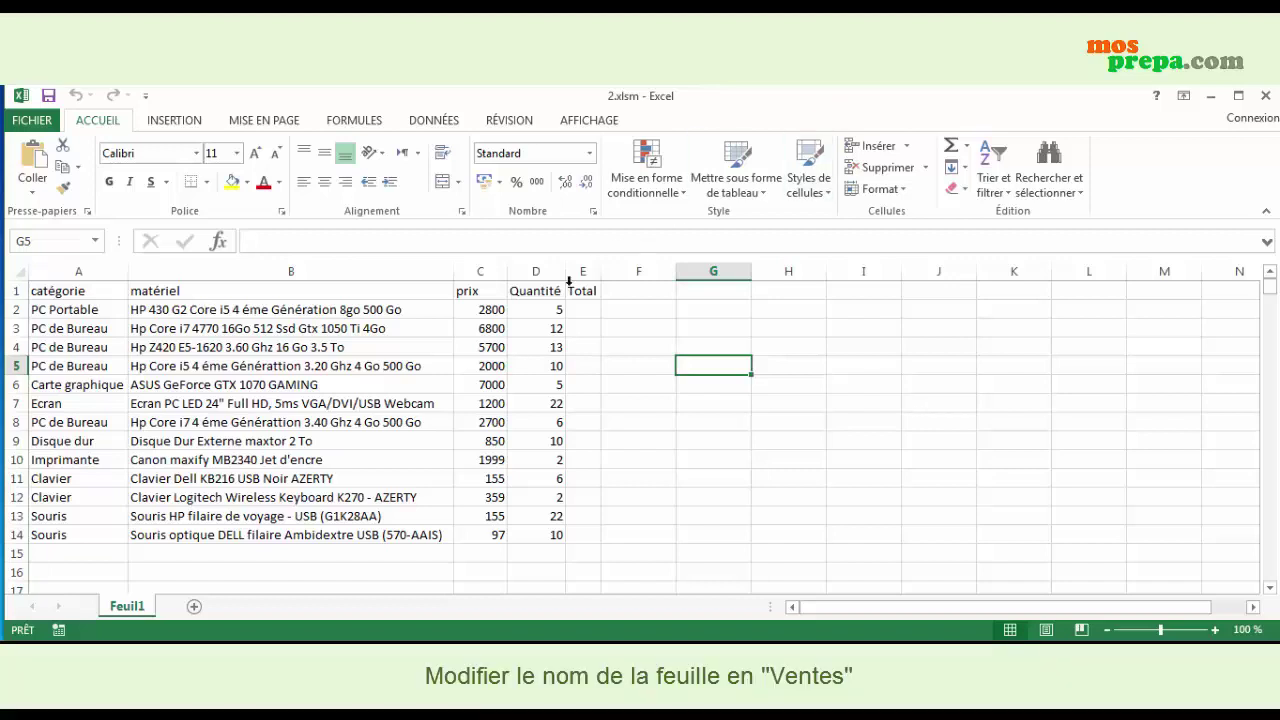
Step: Rename the sheet Feuil1 as Ventes
right_click(141, 613)
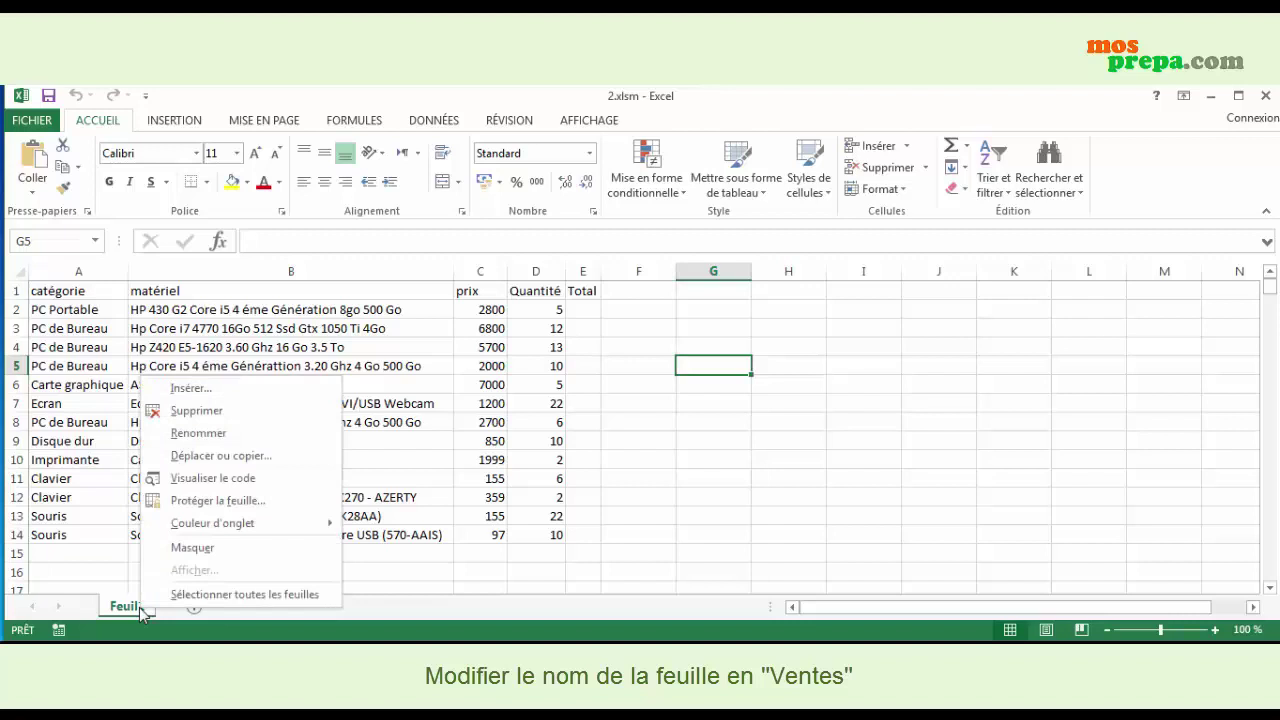
left_click(220, 437)
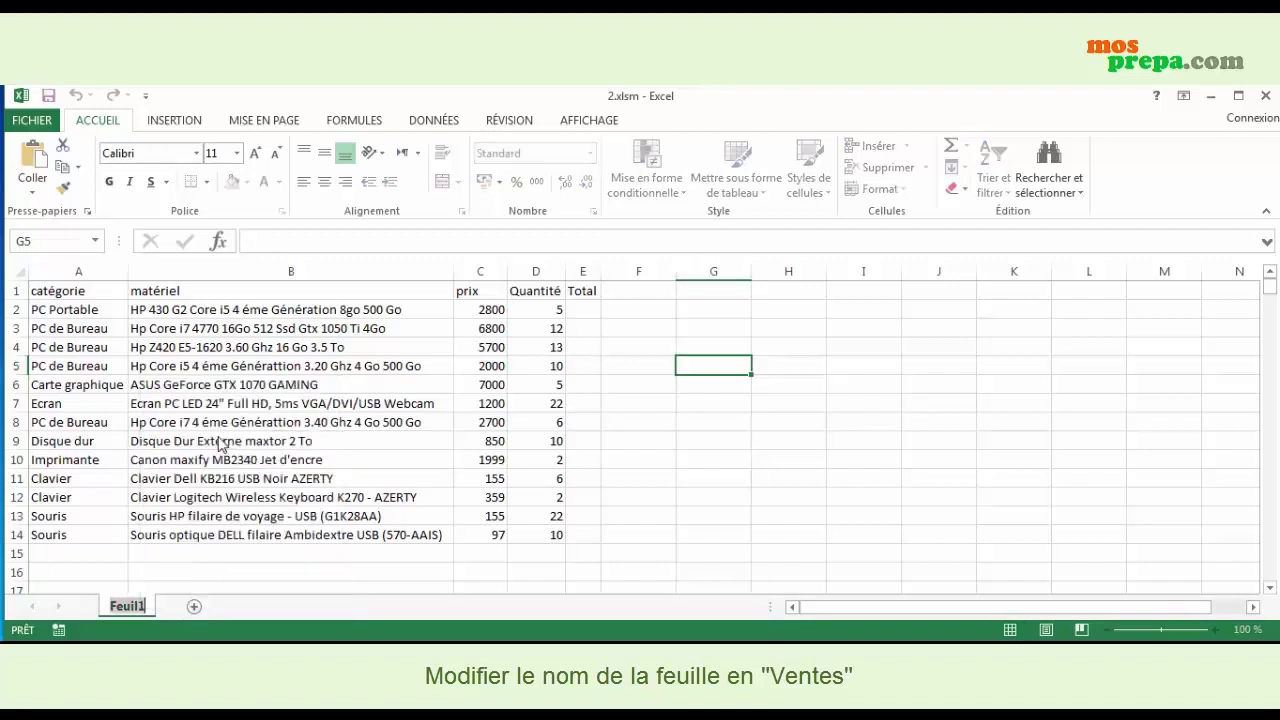
type("Ve")
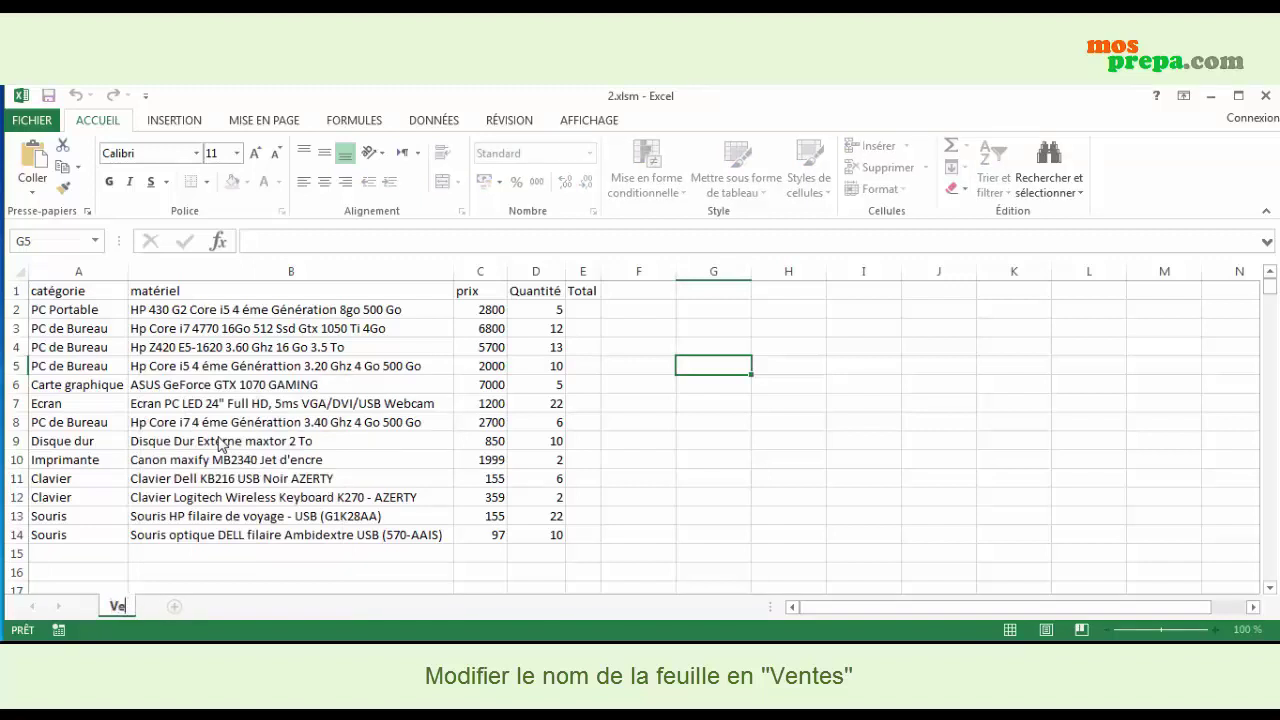
type("ntes")
key("Return")
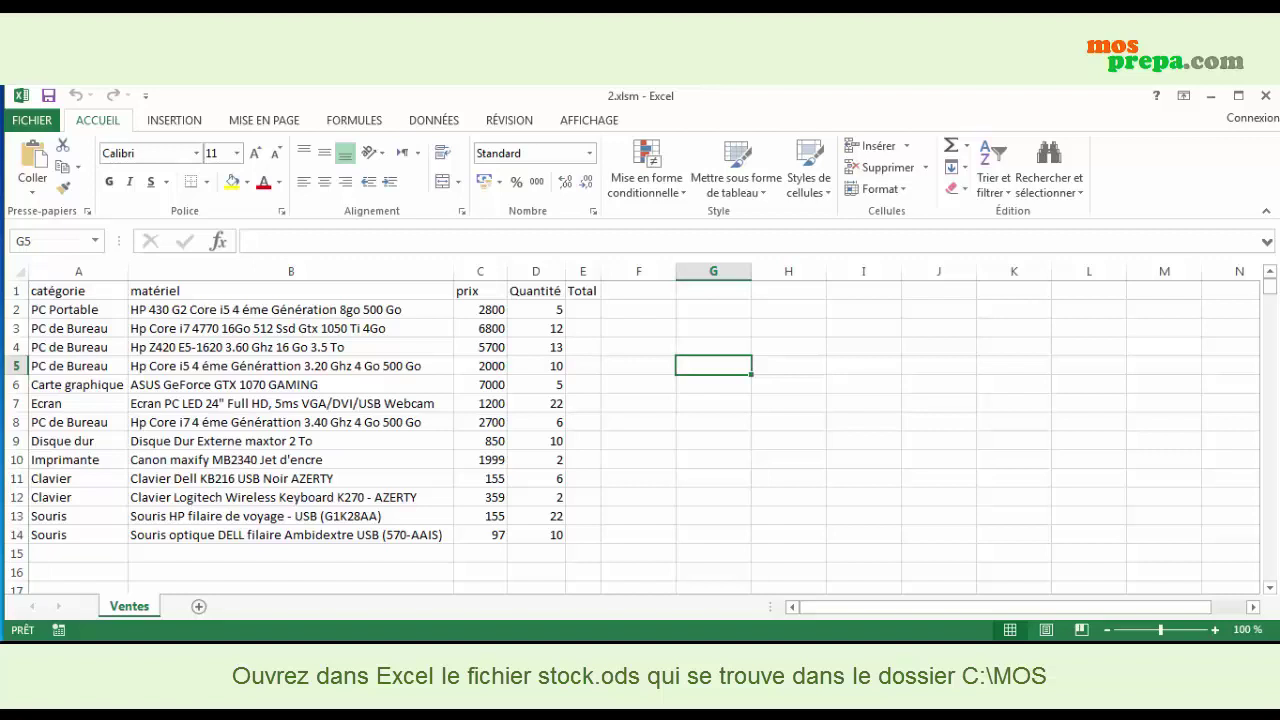
Step: Open the file Stock.ods from the C:\MOS folder and enable its external data content
left_click(30, 121)
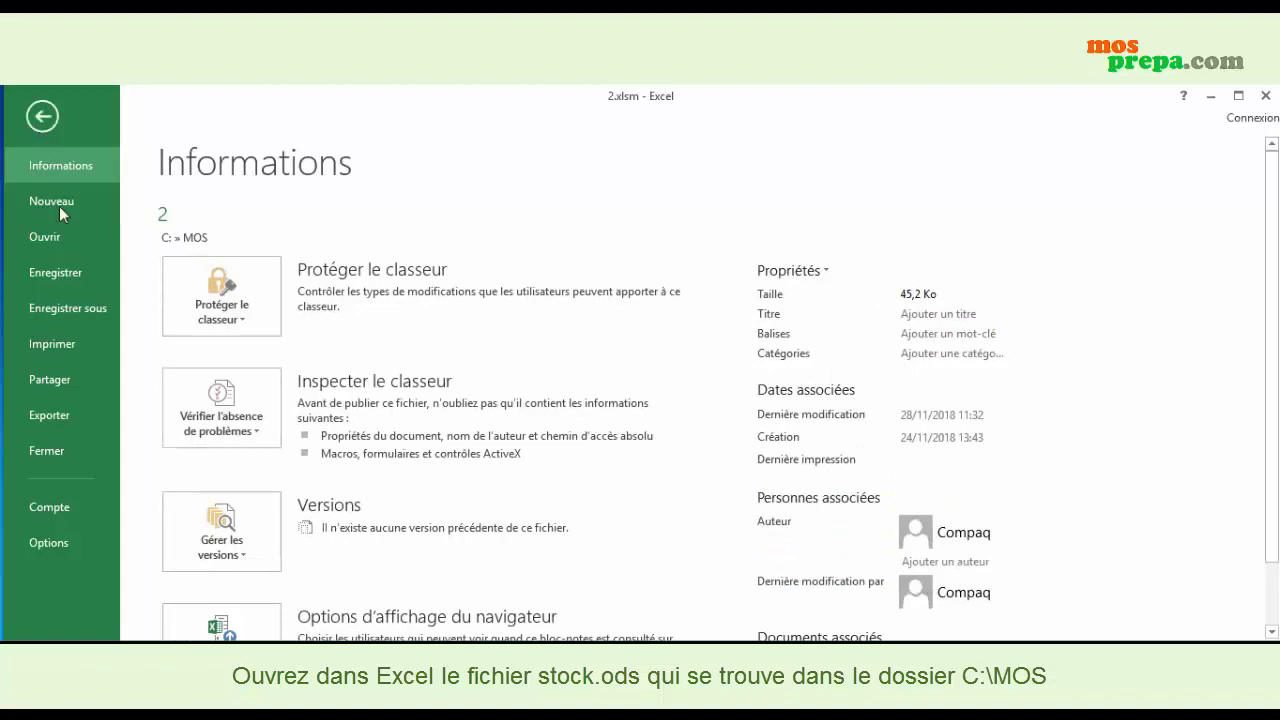
left_click(55, 242)
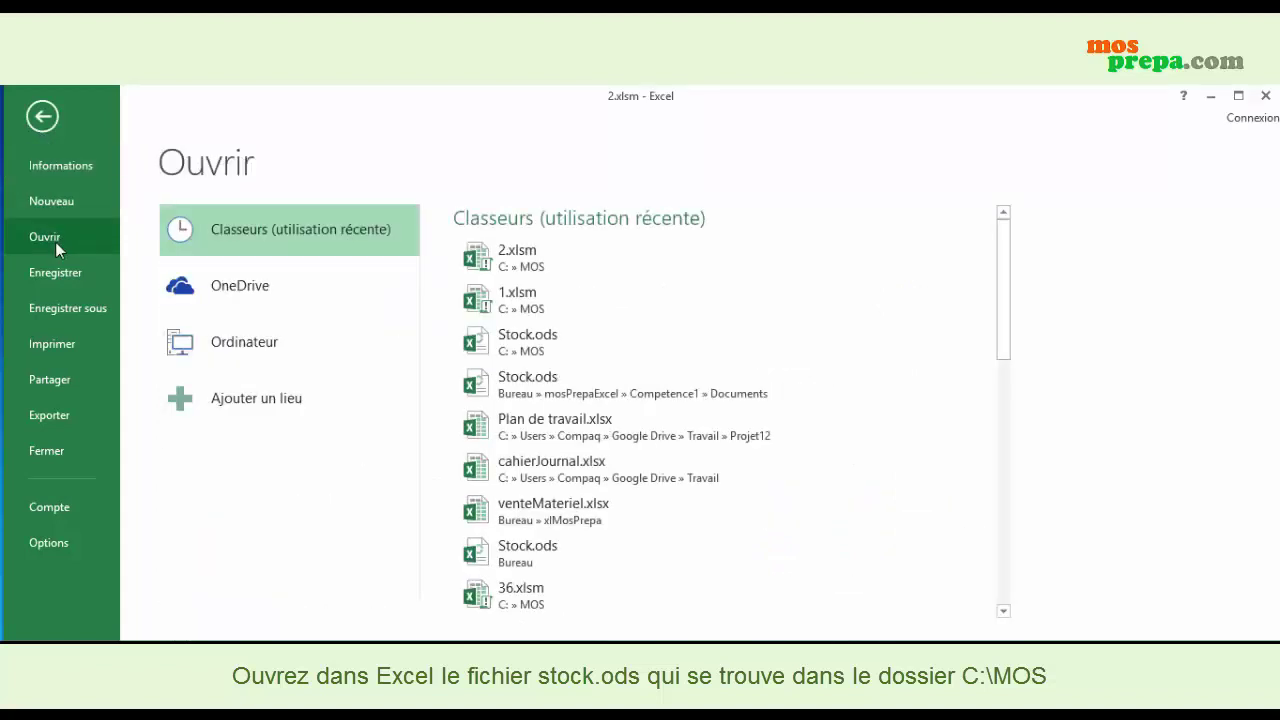
left_click(245, 344)
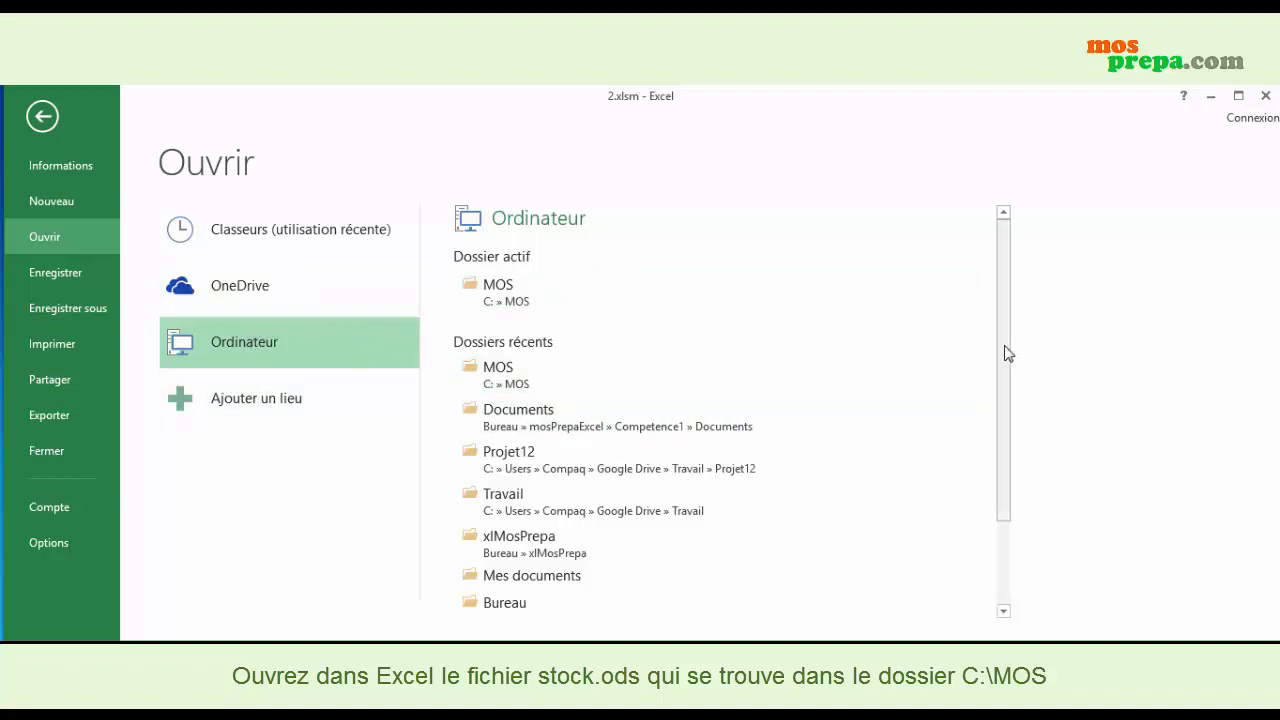
left_click_drag(1006, 369, 1047, 456)
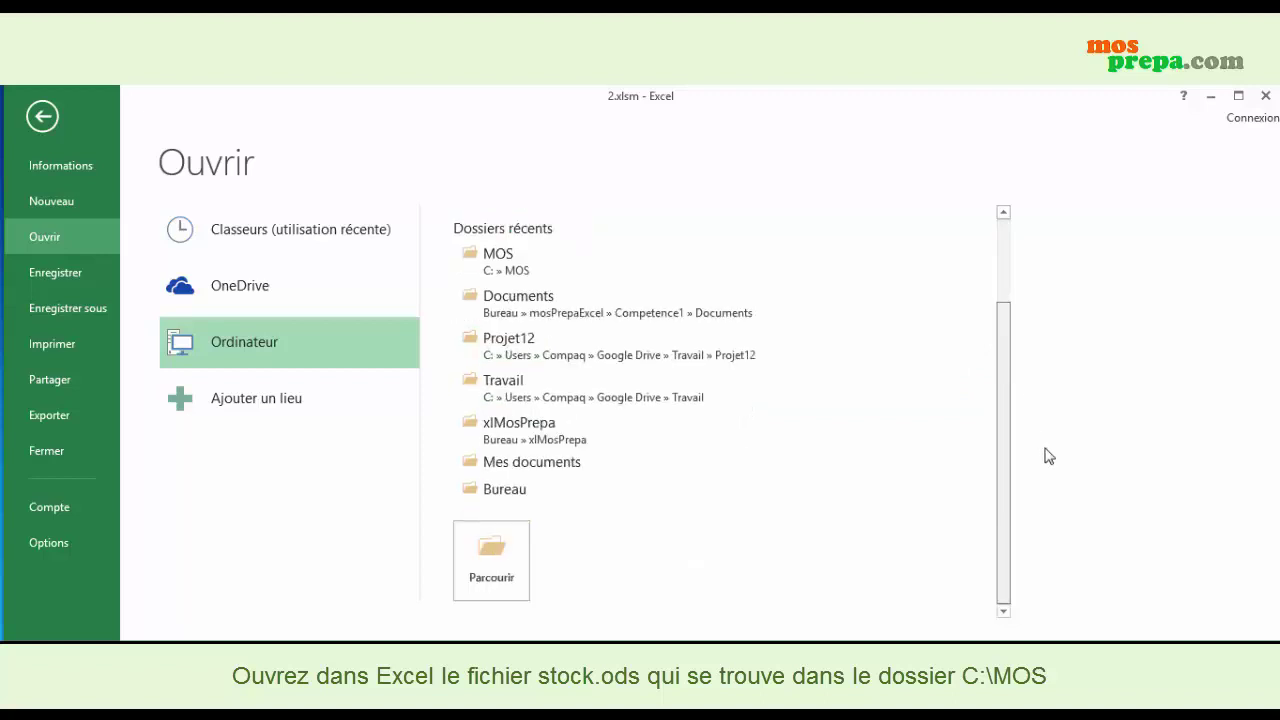
left_click(508, 575)
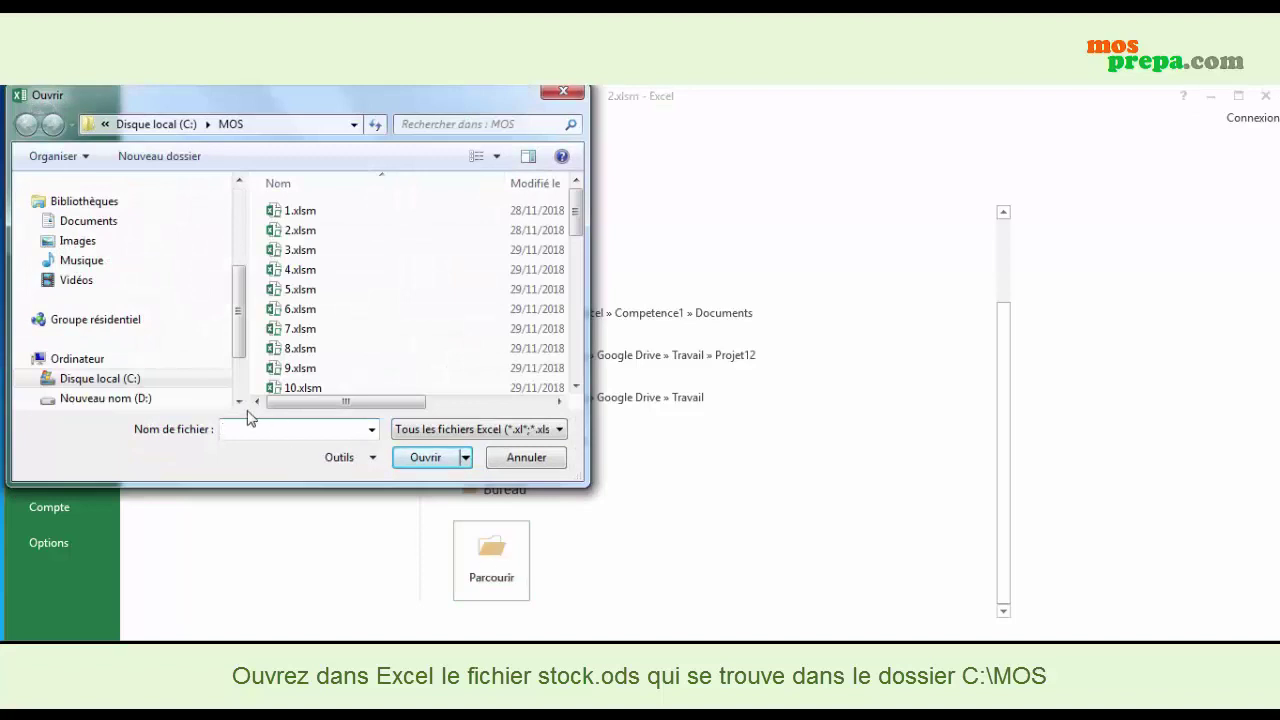
left_click(138, 384)
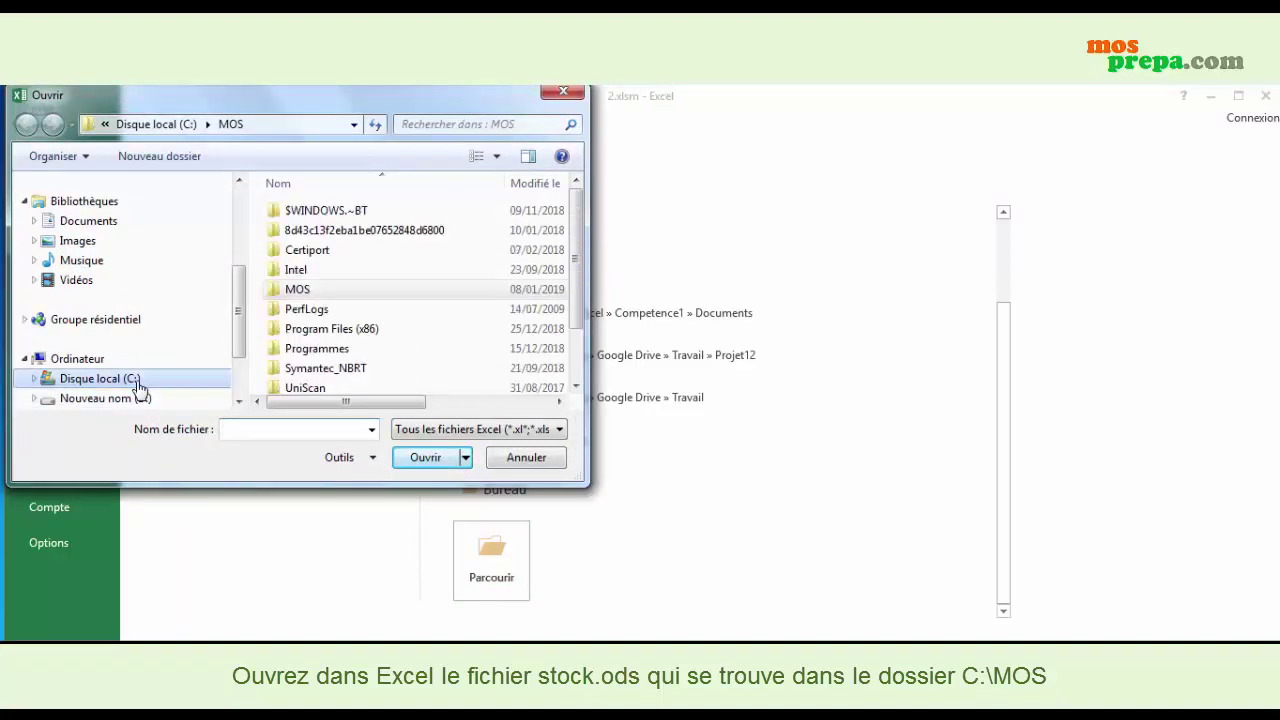
double_click(278, 291)
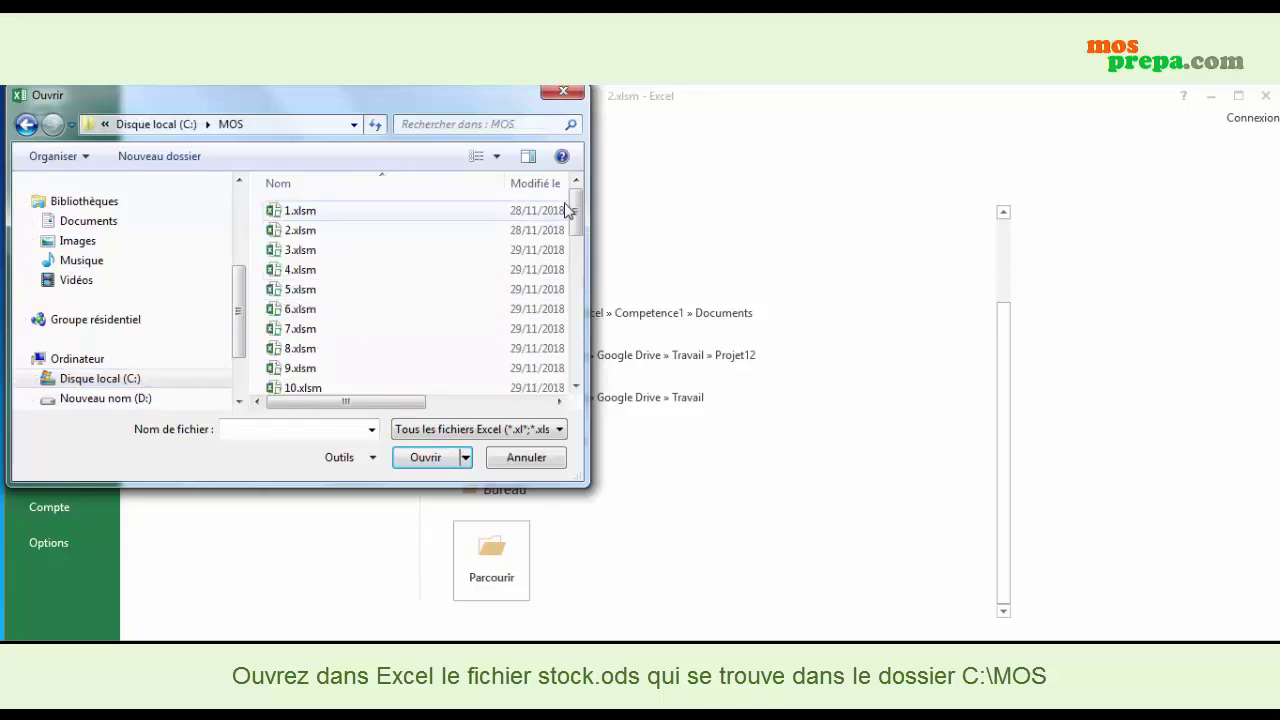
left_click_drag(576, 208, 581, 365)
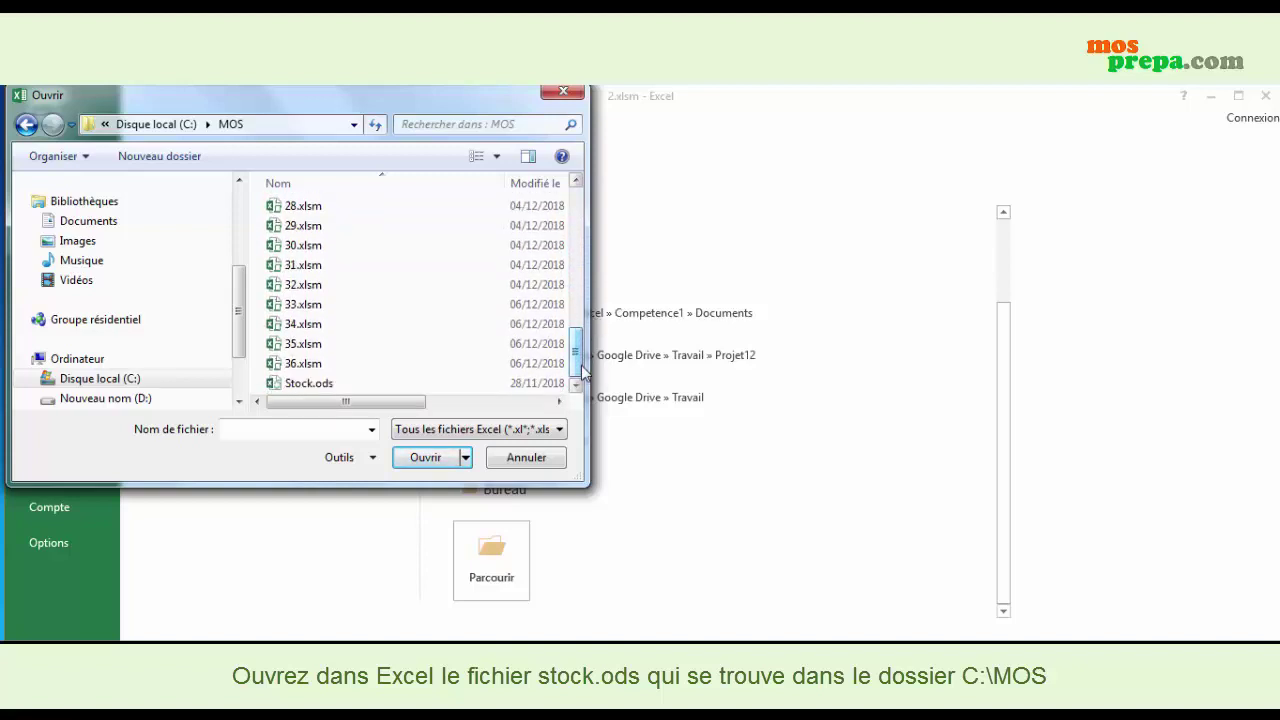
left_click(322, 388)
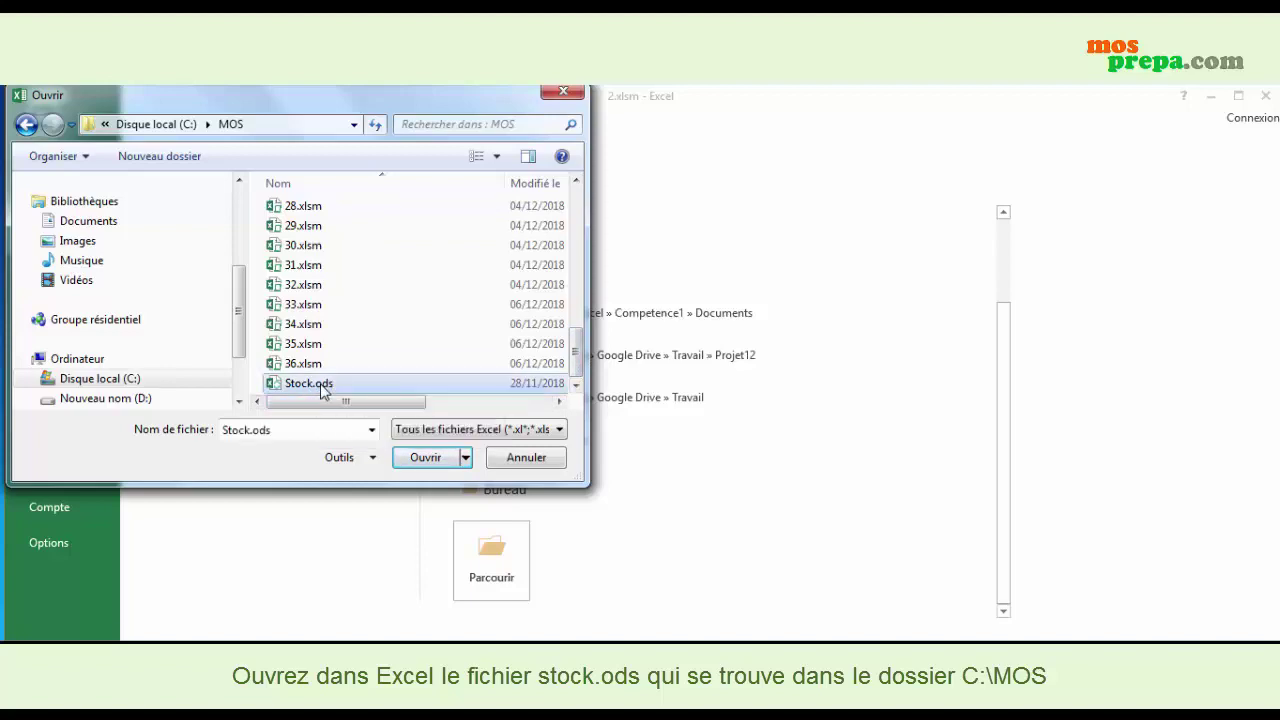
left_click(415, 463)
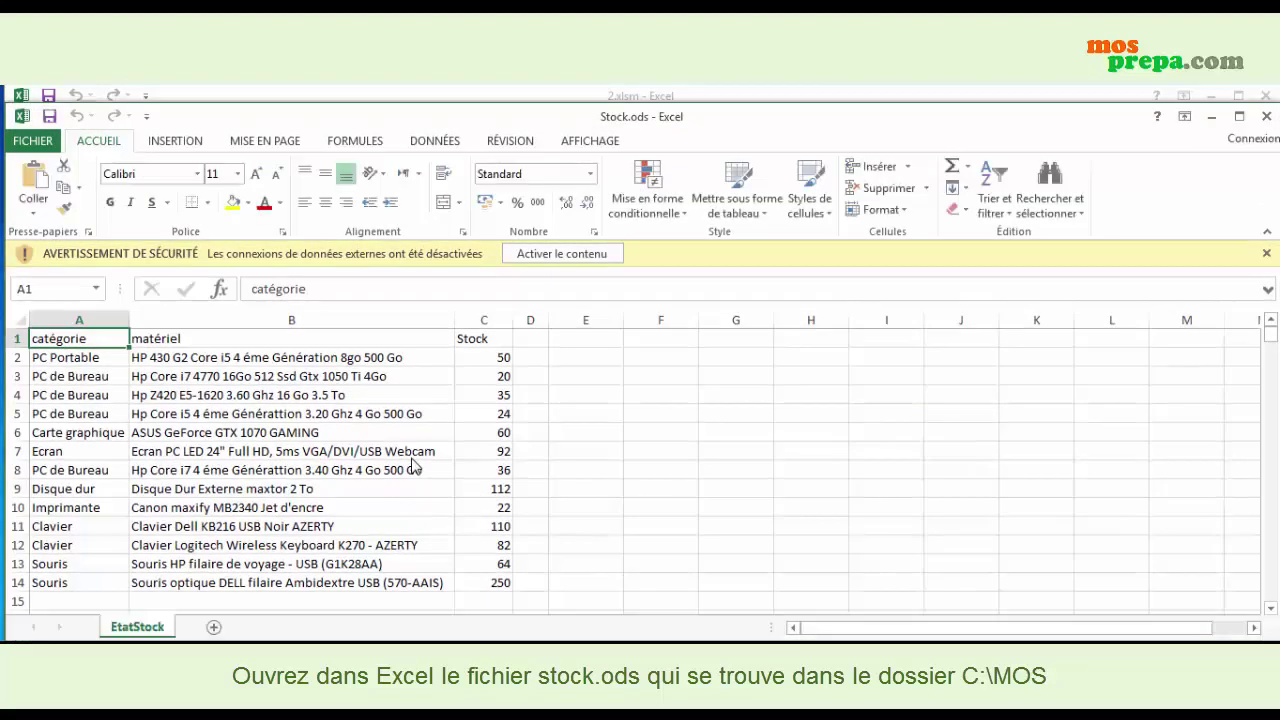
left_click(600, 254)
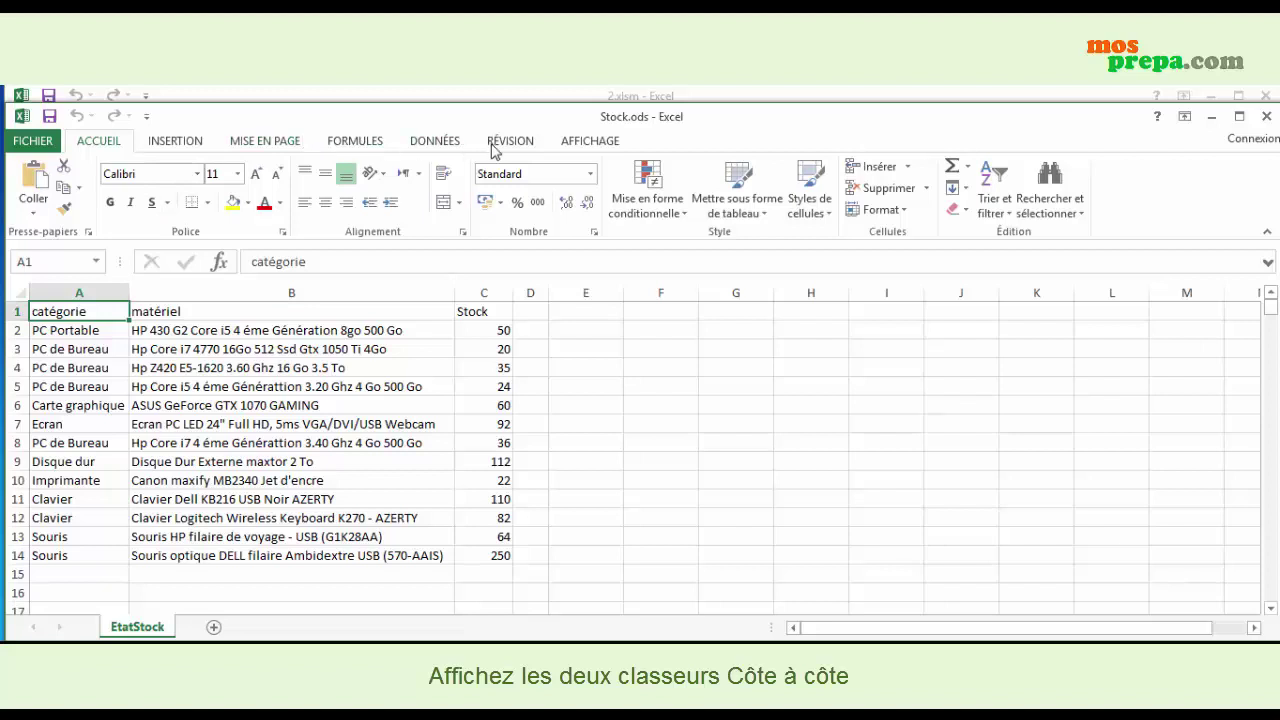
Step: Display the Stock.ods and 2.xlsm workbooks side by side
left_click(588, 146)
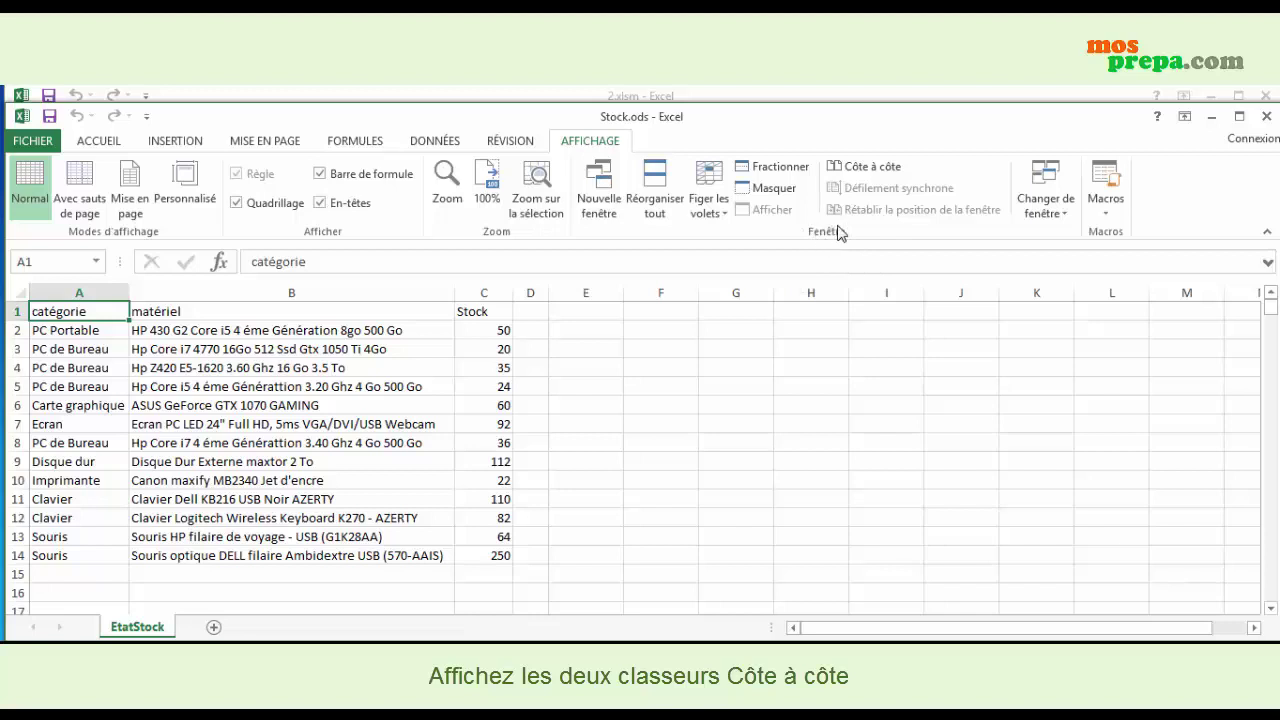
left_click(878, 172)
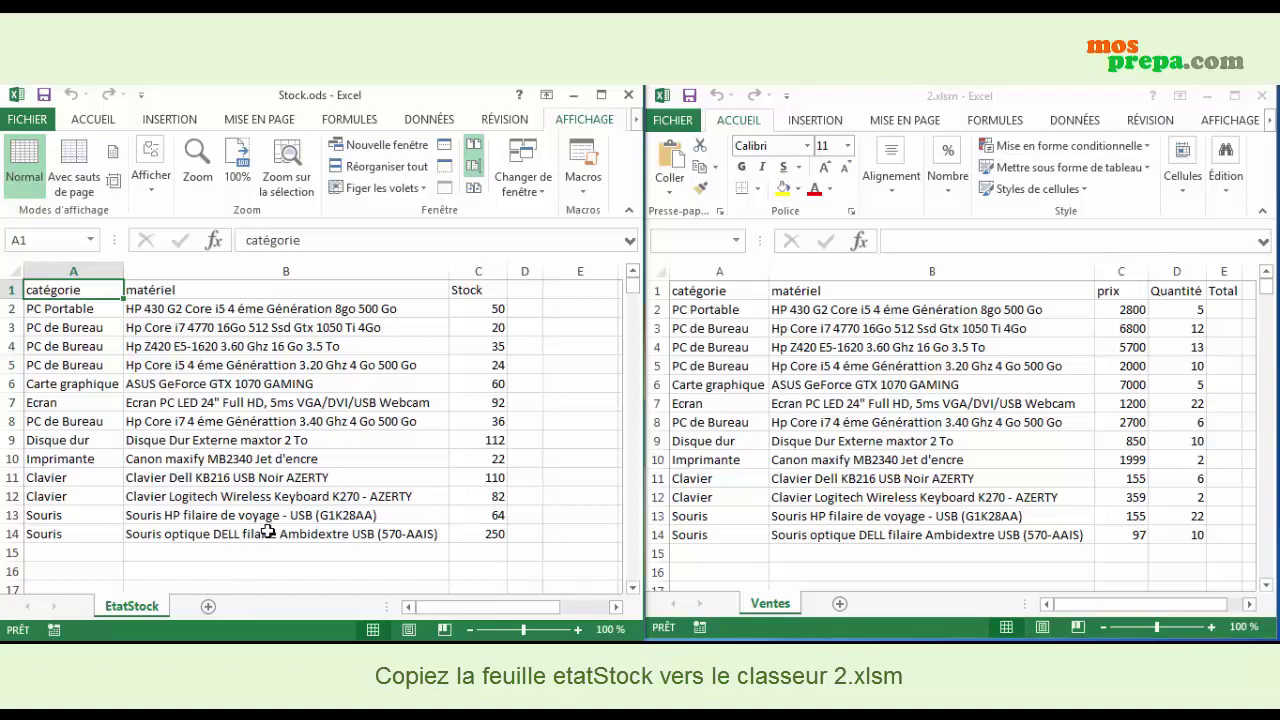
Step: Copy the EtatStock sheet from Stock.ods into the workbook 2.xlsm, placing the copy before the Ventes sheet
right_click(148, 612)
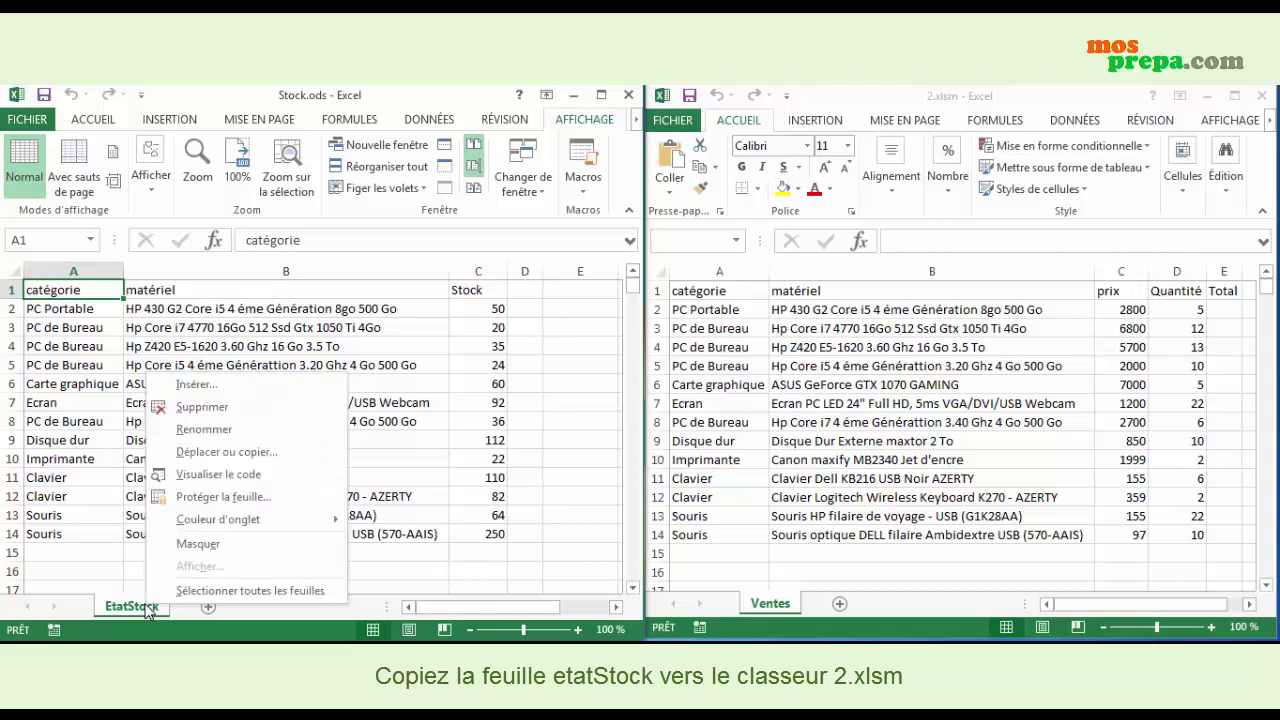
left_click(246, 459)
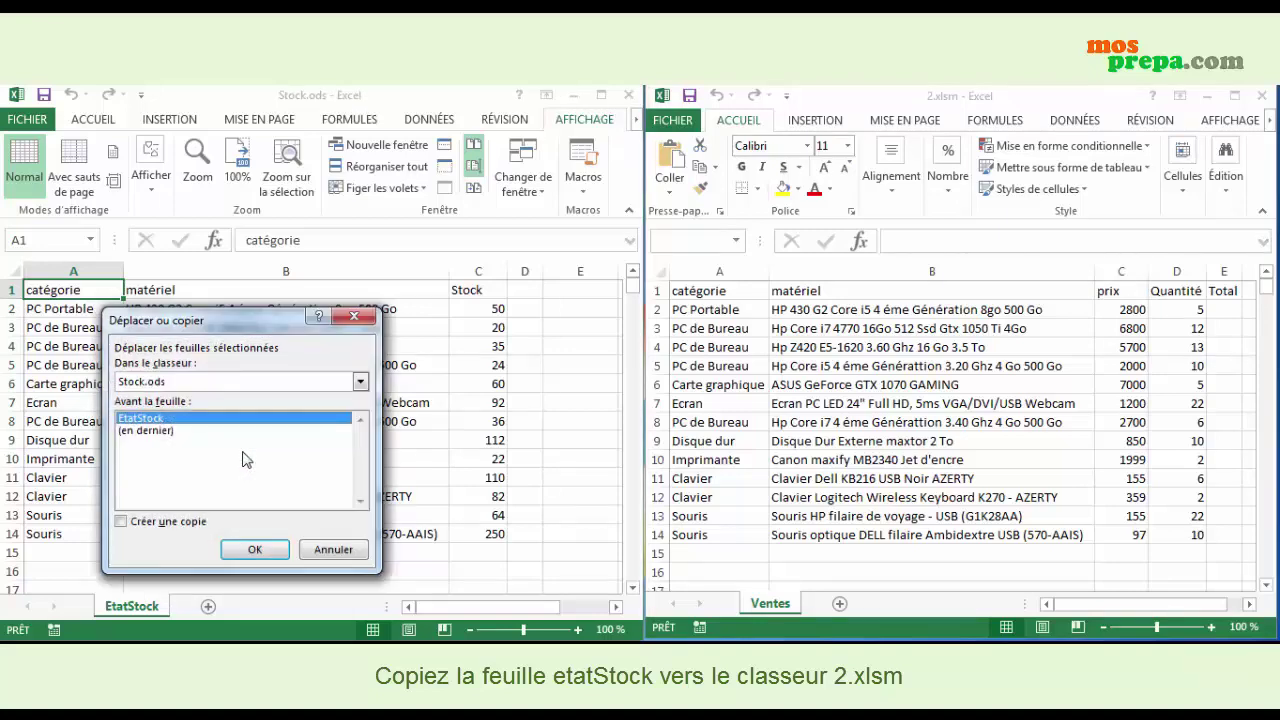
left_click(121, 522)
left_click(360, 382)
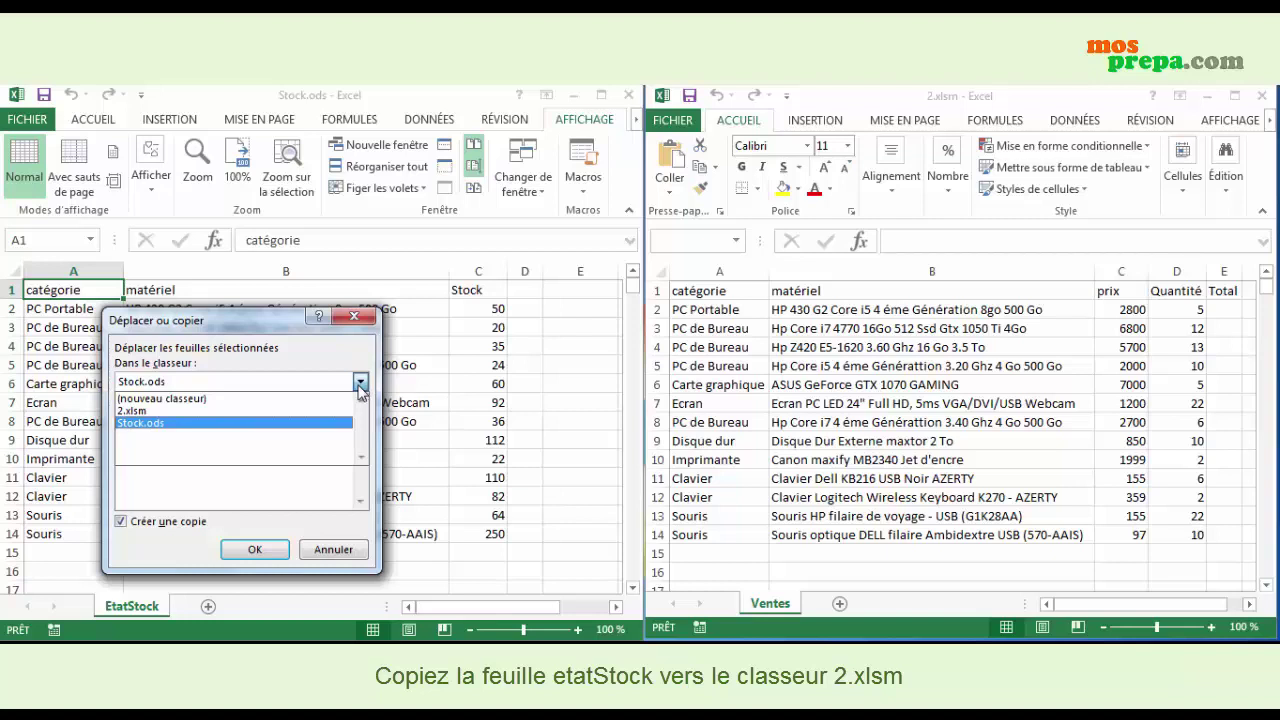
left_click(310, 411)
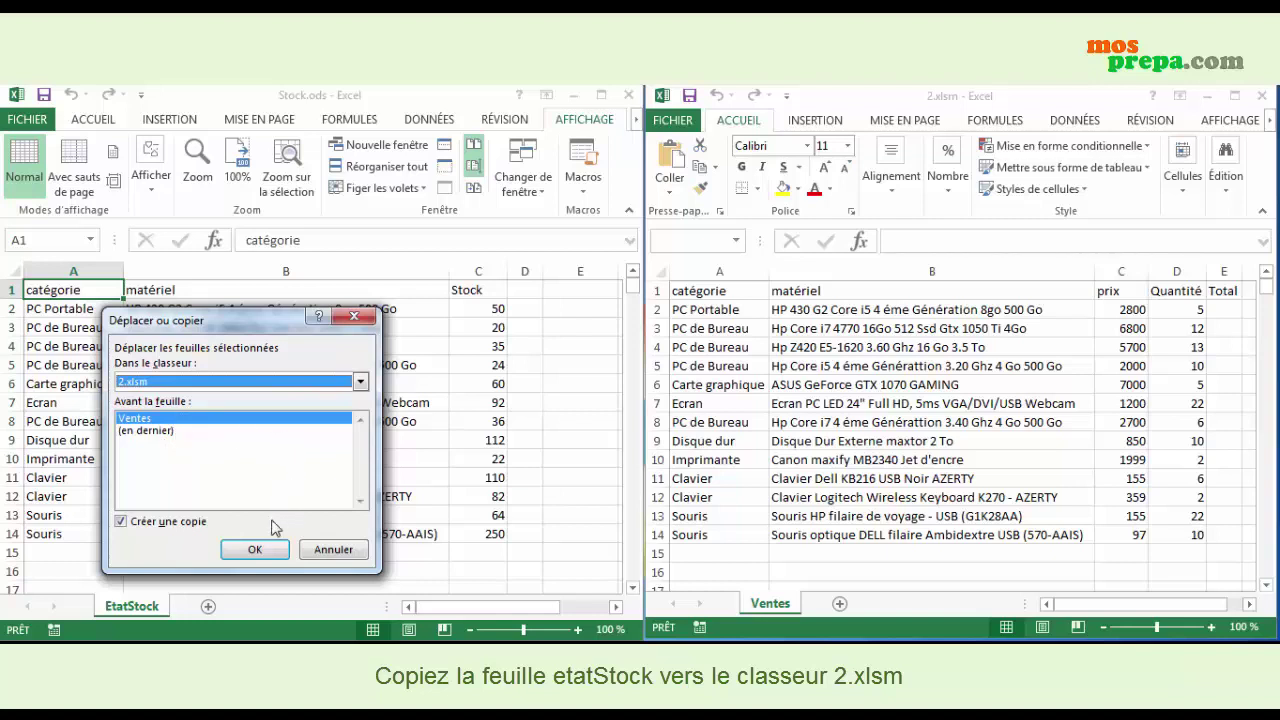
left_click(256, 551)
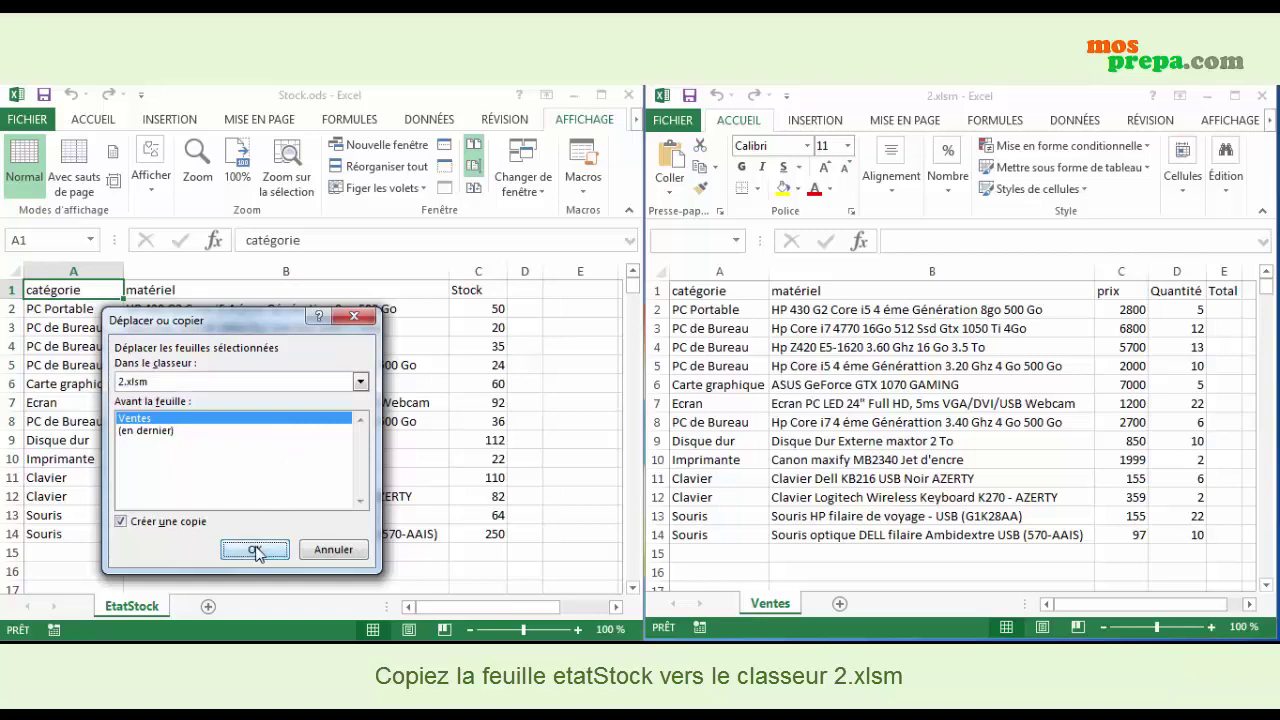